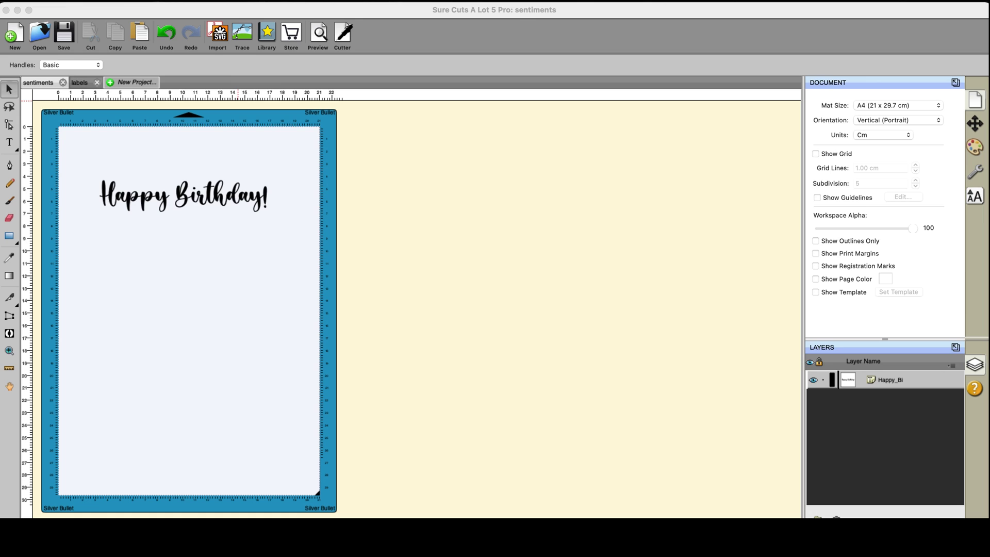
{"action": "left_click", "coordinate": [14, 149]}
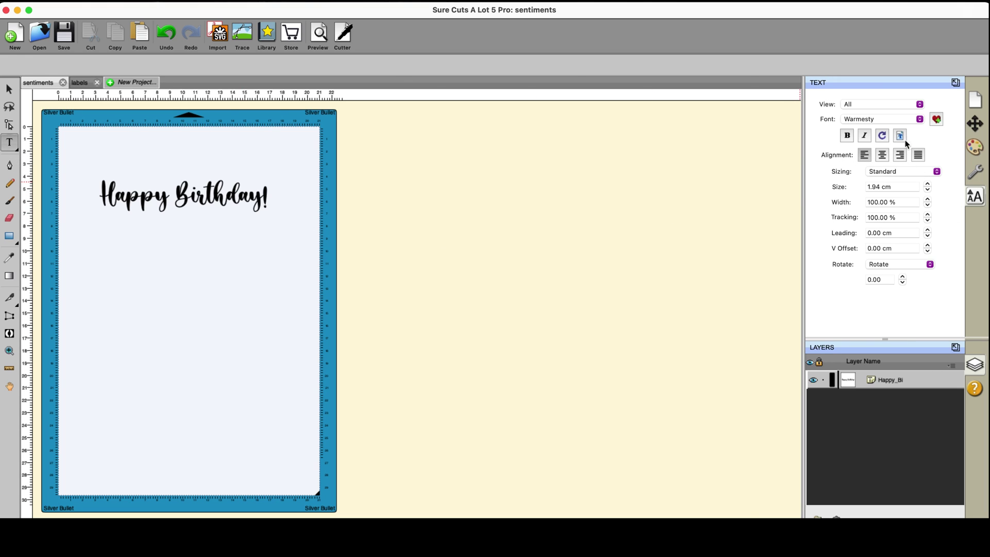
{"action": "left_click", "coordinate": [920, 120]}
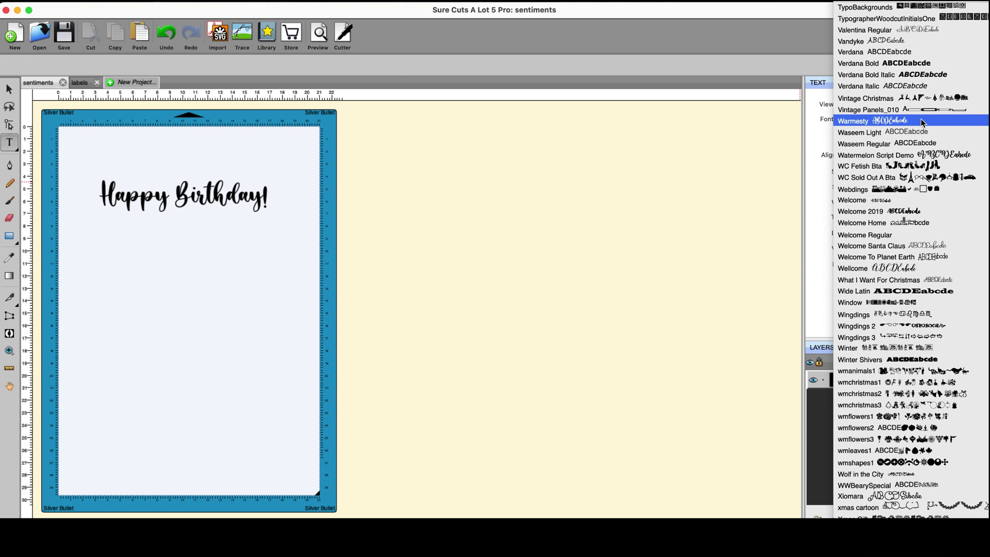
{"action": "left_click", "coordinate": [759, 163]}
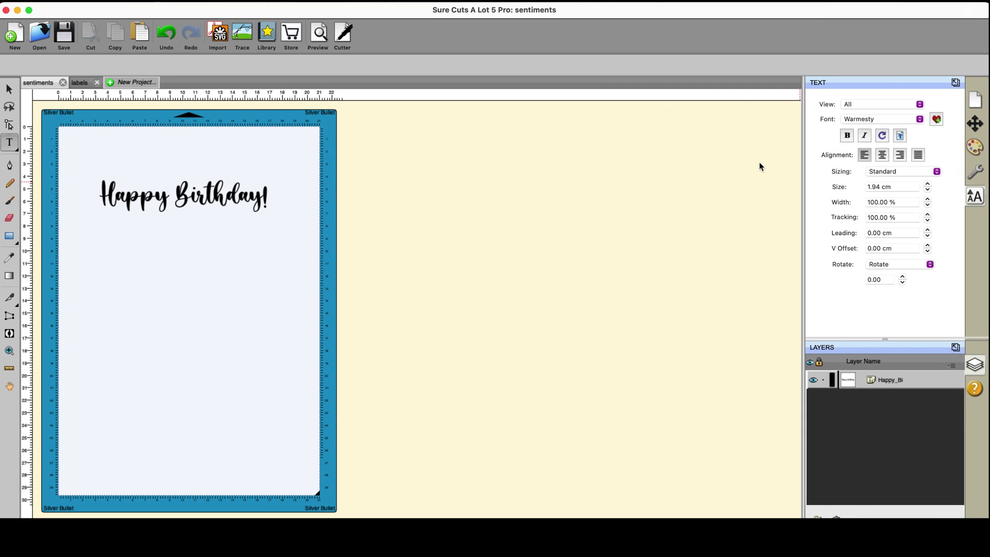
{"action": "left_click", "coordinate": [268, 36]}
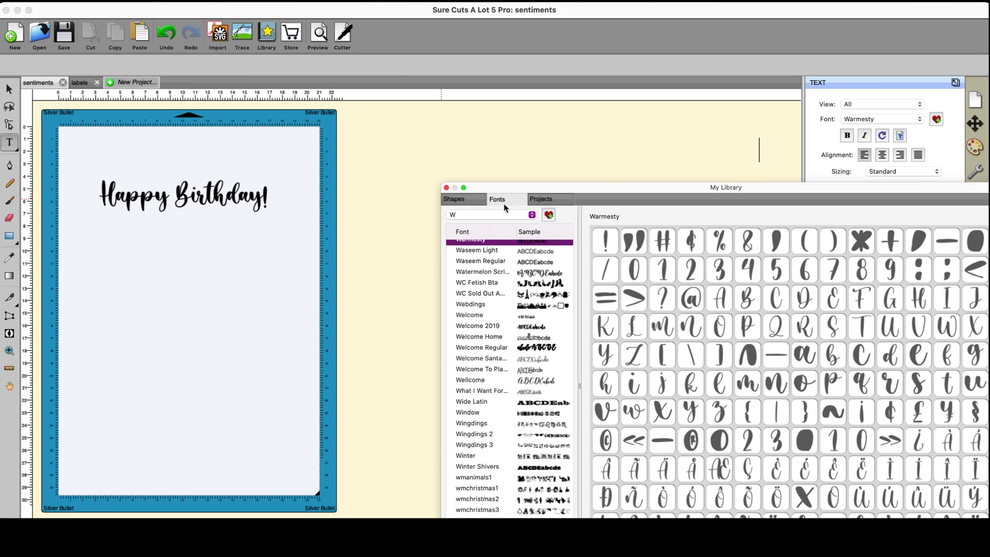
{"action": "left_click", "coordinate": [503, 200]}
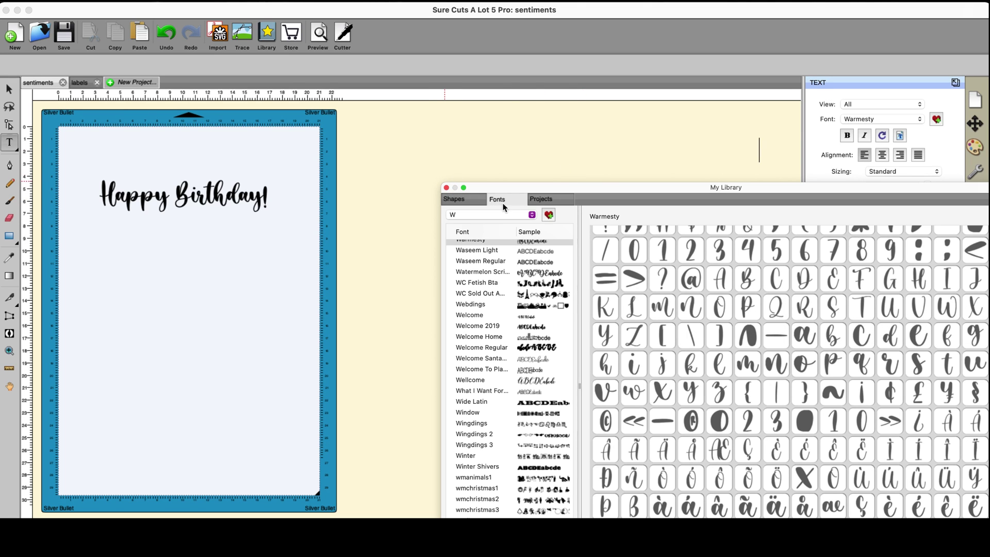
{"action": "left_click", "coordinate": [533, 215]}
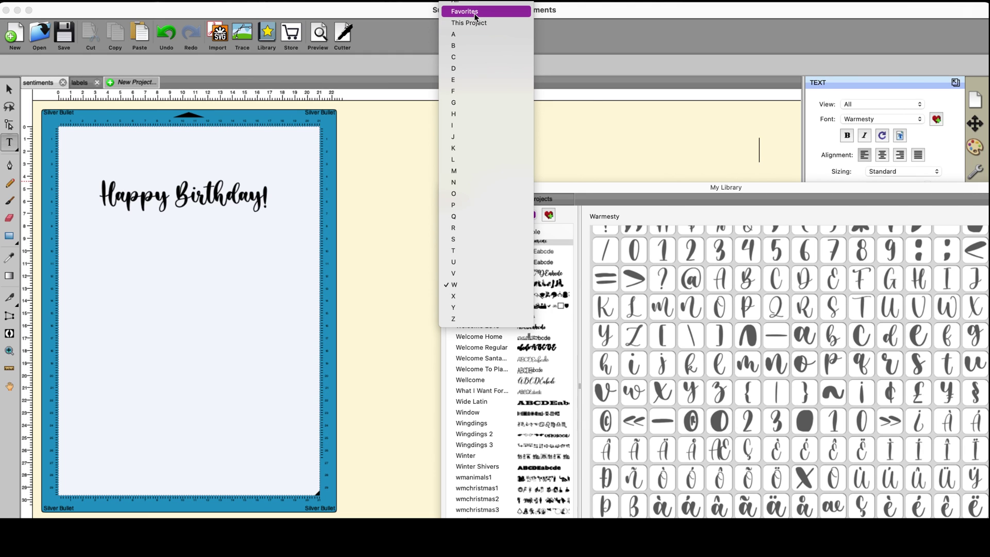
{"action": "left_click", "coordinate": [607, 144]}
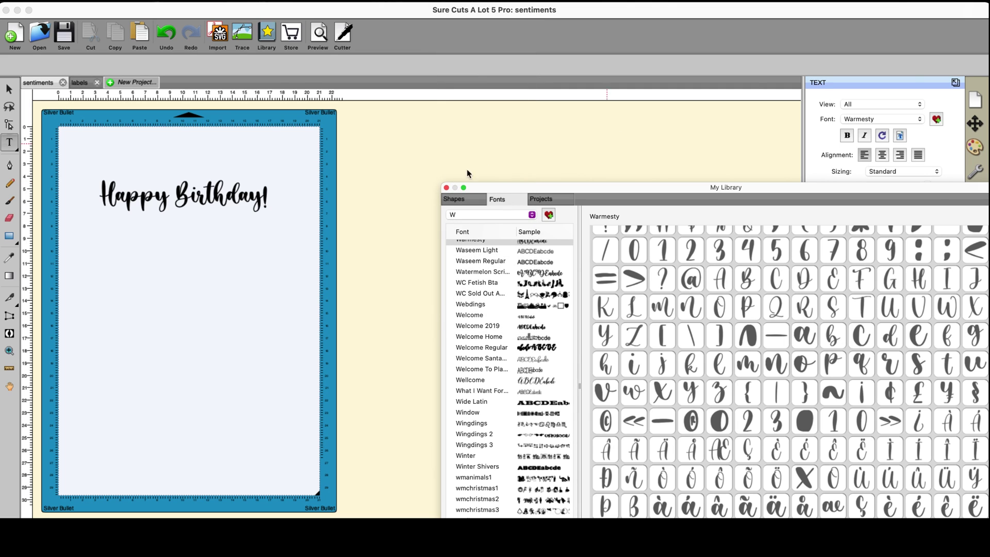
{"action": "left_click", "coordinate": [446, 188]}
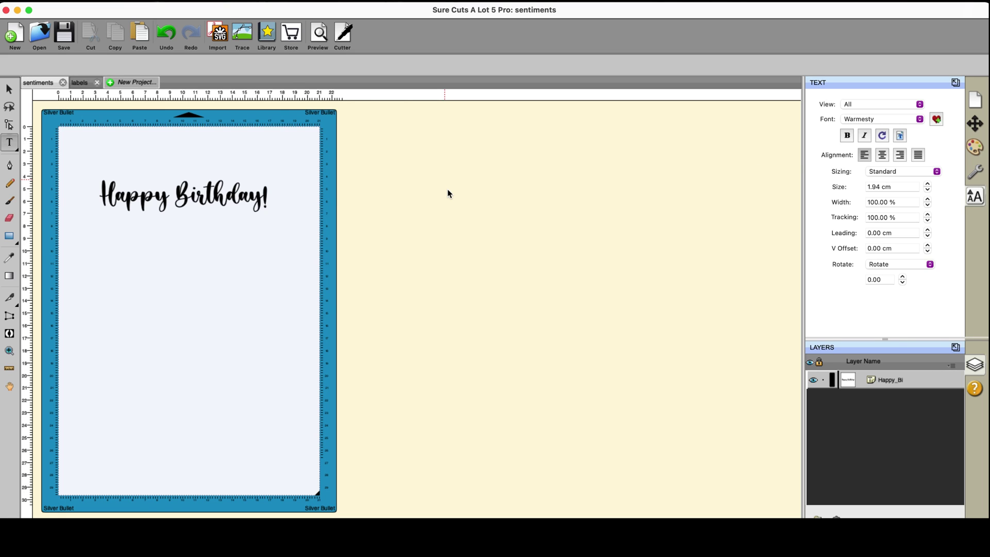
Select the 'Happy Birthday!' text and apply a Bridge Warp to it
{"action": "left_click", "coordinate": [81, 165]}
{"action": "left_click", "coordinate": [14, 94]}
{"action": "left_click_drag", "start_coordinate": [63, 148], "coordinate": [335, 288]}
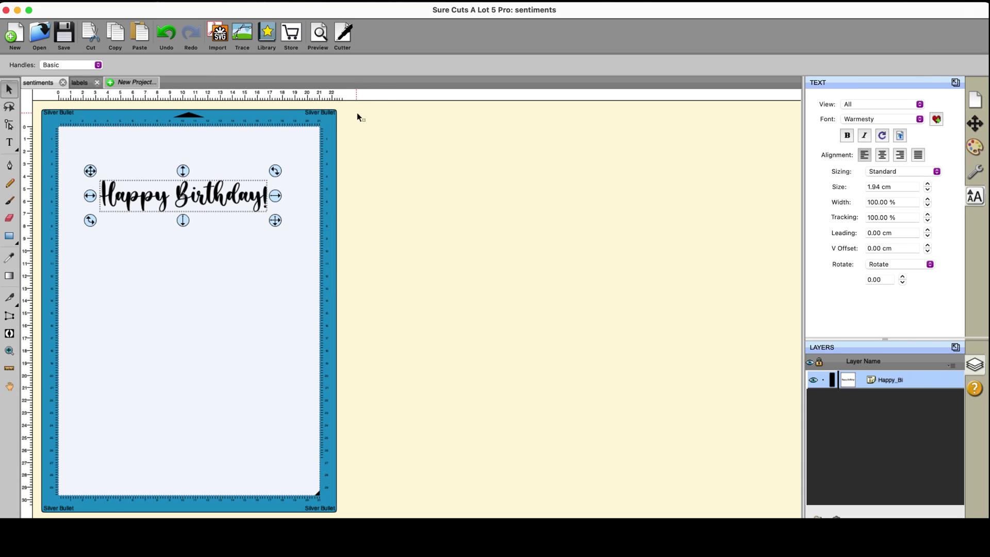
{"action": "left_click", "coordinate": [305, 2]}
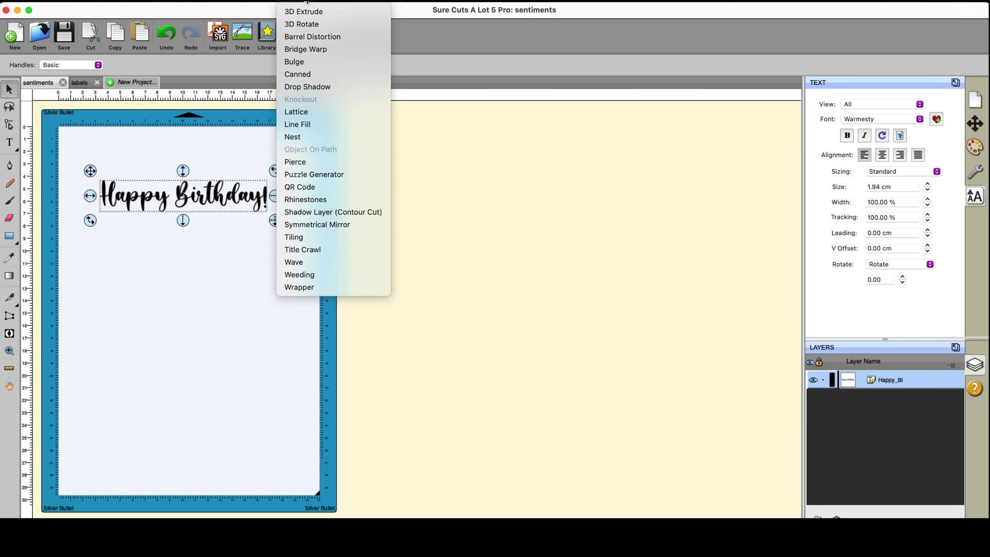
{"action": "left_click", "coordinate": [314, 51]}
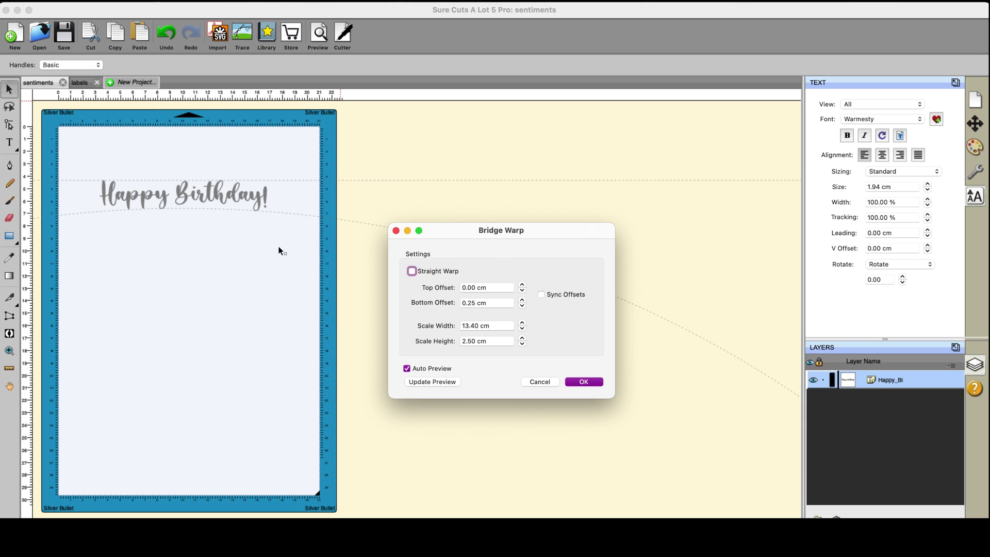
Tune the warp offsets, settling the bottom offset at 0.35 cm
{"action": "left_click", "coordinate": [522, 286]}
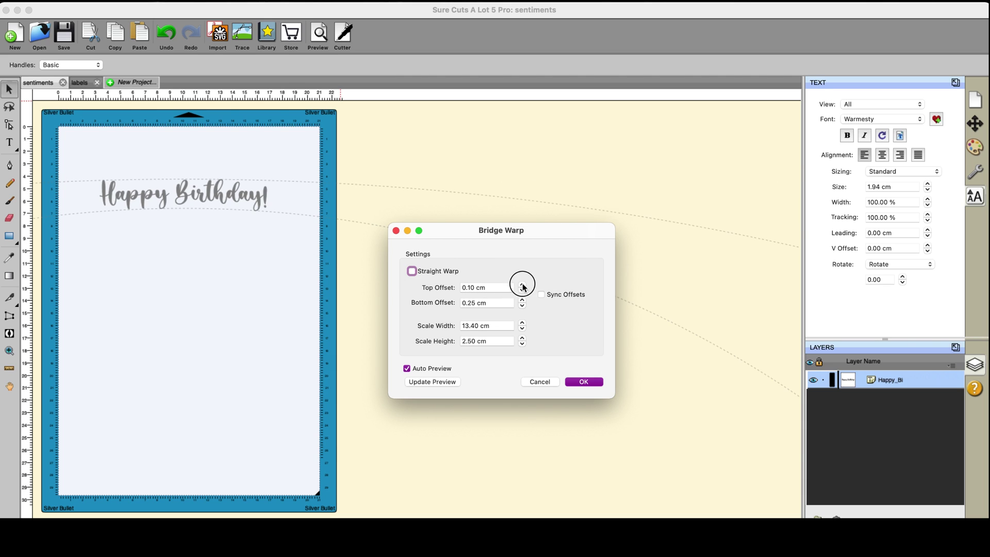
{"action": "left_click", "coordinate": [523, 287]}
{"action": "left_click", "coordinate": [522, 286]}
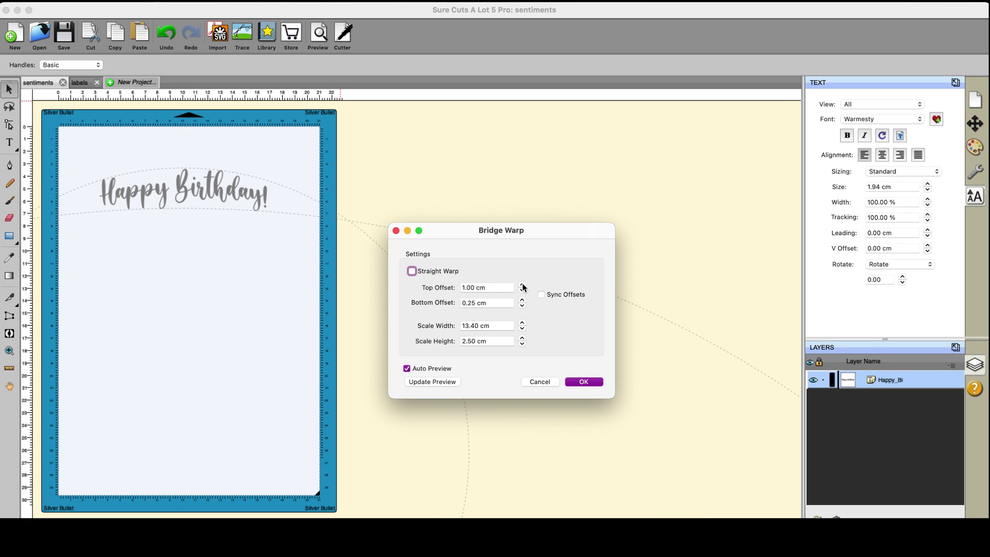
{"action": "left_click", "coordinate": [522, 286]}
{"action": "left_click", "coordinate": [523, 286]}
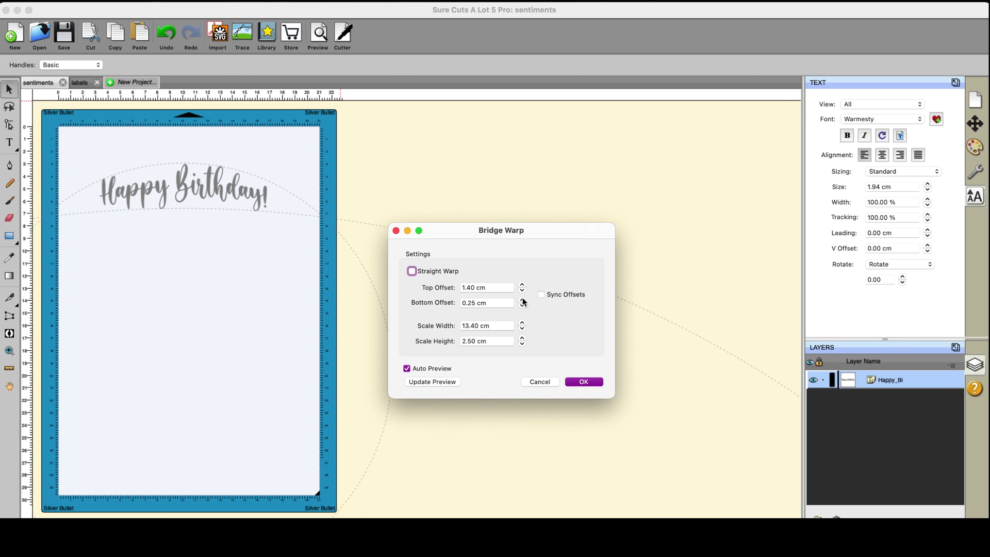
{"action": "left_click", "coordinate": [523, 306]}
{"action": "left_click", "coordinate": [523, 305]}
{"action": "left_click", "coordinate": [522, 306]}
{"action": "left_click", "coordinate": [522, 306]}
{"action": "left_click", "coordinate": [523, 306]}
{"action": "left_click", "coordinate": [522, 305]}
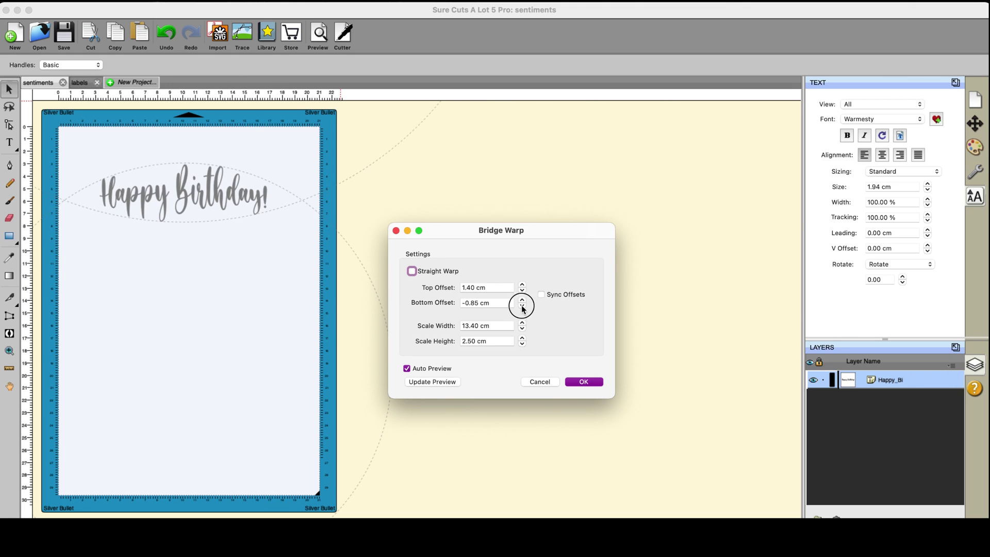
{"action": "left_click", "coordinate": [523, 306]}
{"action": "left_click", "coordinate": [522, 306]}
{"action": "left_click", "coordinate": [522, 305]}
{"action": "left_click", "coordinate": [522, 306]}
{"action": "left_click", "coordinate": [523, 306]}
{"action": "left_click", "coordinate": [523, 306]}
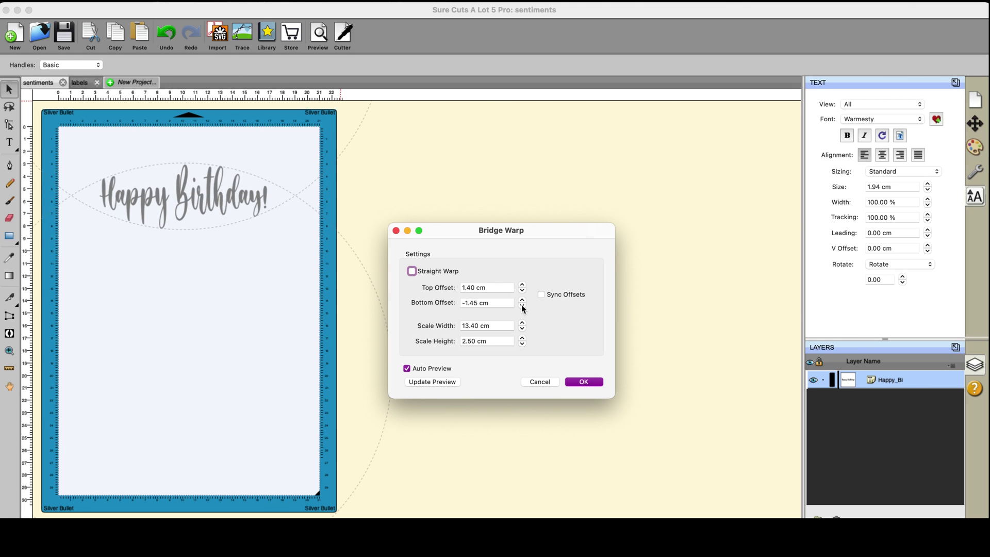
{"action": "left_click", "coordinate": [522, 300]}
{"action": "left_click", "coordinate": [522, 300]}
{"action": "left_click", "coordinate": [522, 300]}
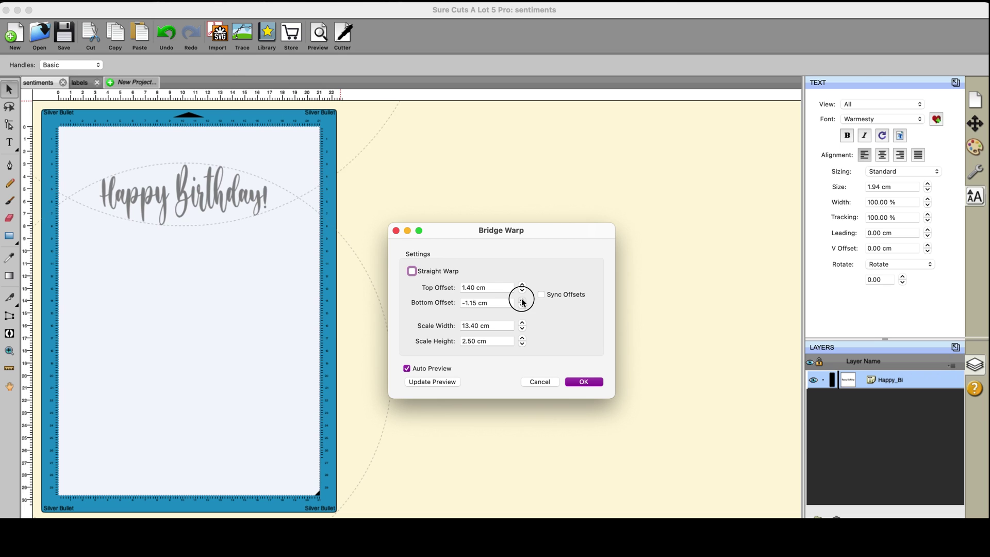
{"action": "left_click", "coordinate": [522, 300]}
{"action": "left_click", "coordinate": [522, 300]}
{"action": "left_click", "coordinate": [522, 300]}
{"action": "left_click", "coordinate": [522, 300]}
{"action": "left_click", "coordinate": [522, 300]}
{"action": "left_click", "coordinate": [522, 300]}
{"action": "left_click", "coordinate": [522, 301]}
{"action": "left_click", "coordinate": [522, 300]}
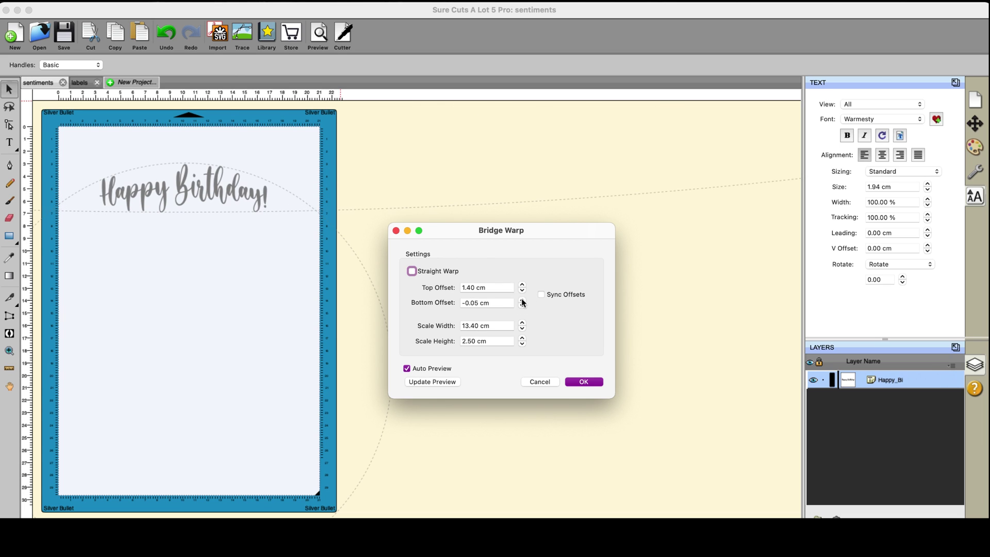
{"action": "left_click", "coordinate": [522, 300]}
{"action": "left_click", "coordinate": [522, 300]}
{"action": "left_click", "coordinate": [522, 301]}
{"action": "left_click", "coordinate": [522, 300]}
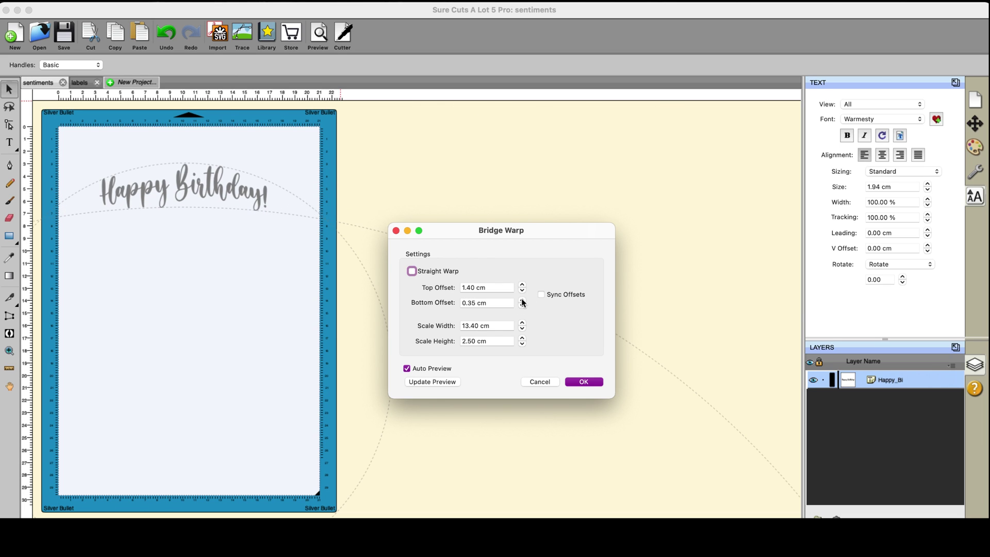
Raise the top offset to 2.10 cm, apply the warp, and show the library
{"action": "left_click", "coordinate": [523, 285]}
{"action": "left_click", "coordinate": [523, 285]}
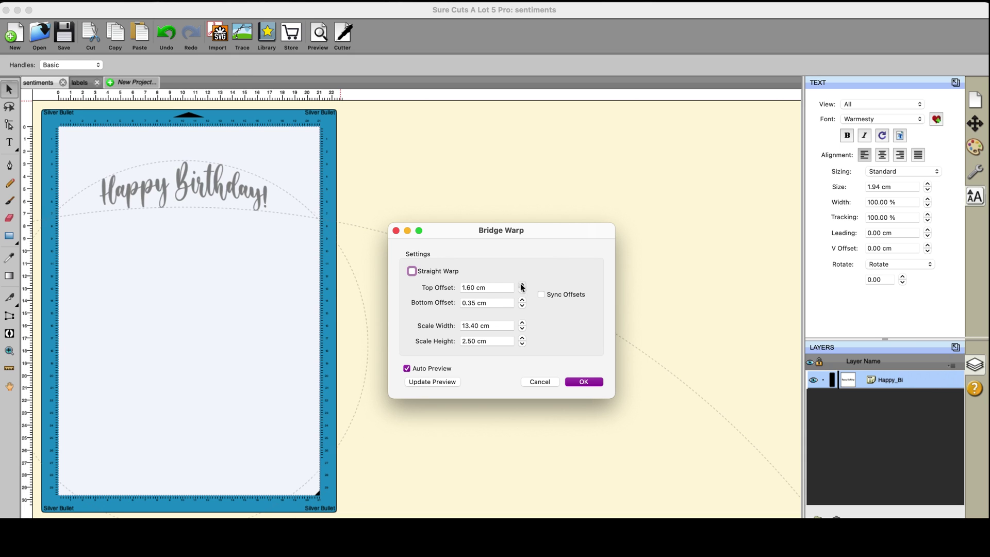
{"action": "left_click", "coordinate": [523, 285]}
{"action": "left_click", "coordinate": [523, 285]}
{"action": "left_click", "coordinate": [522, 286]}
{"action": "left_click", "coordinate": [522, 285]}
{"action": "left_click", "coordinate": [522, 286]}
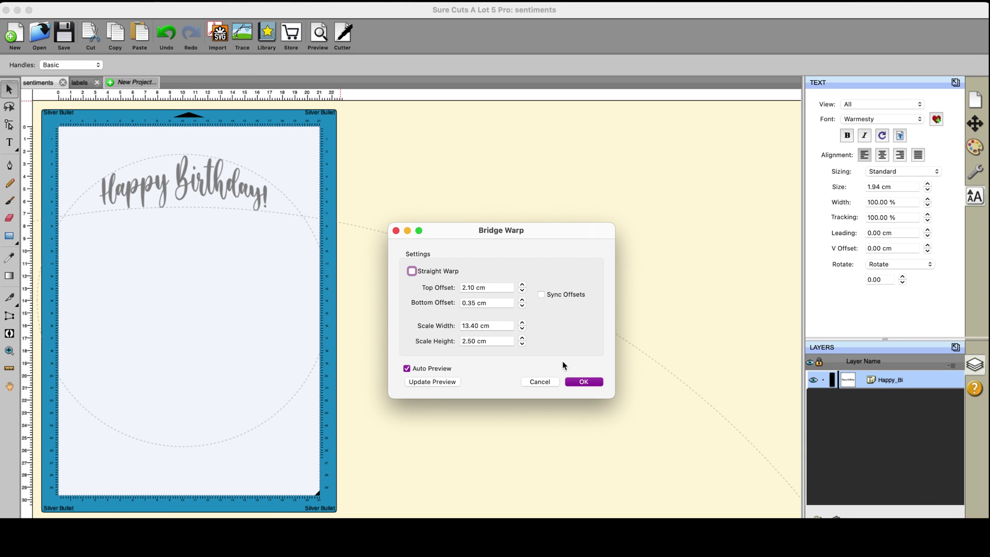
{"action": "left_click", "coordinate": [581, 381]}
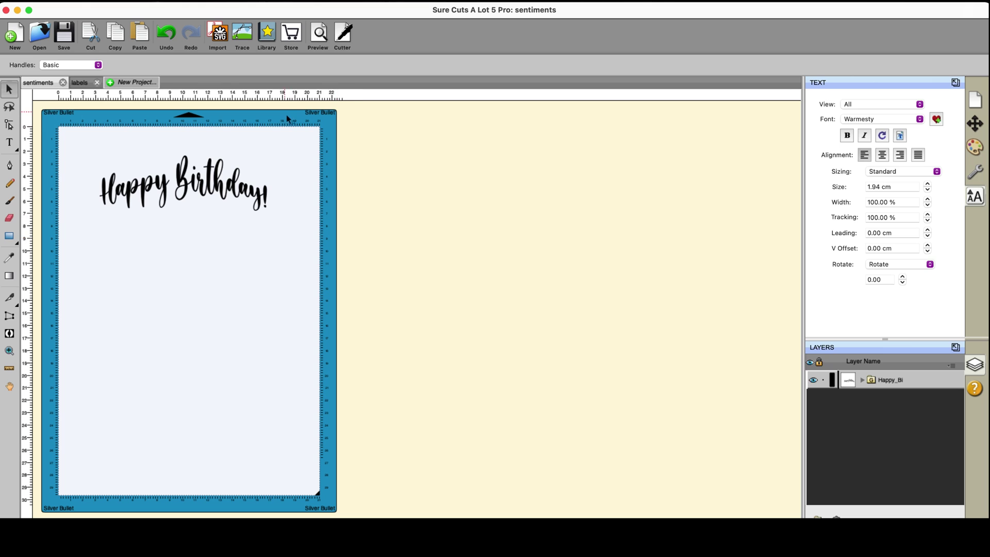
{"action": "left_click", "coordinate": [268, 34]}
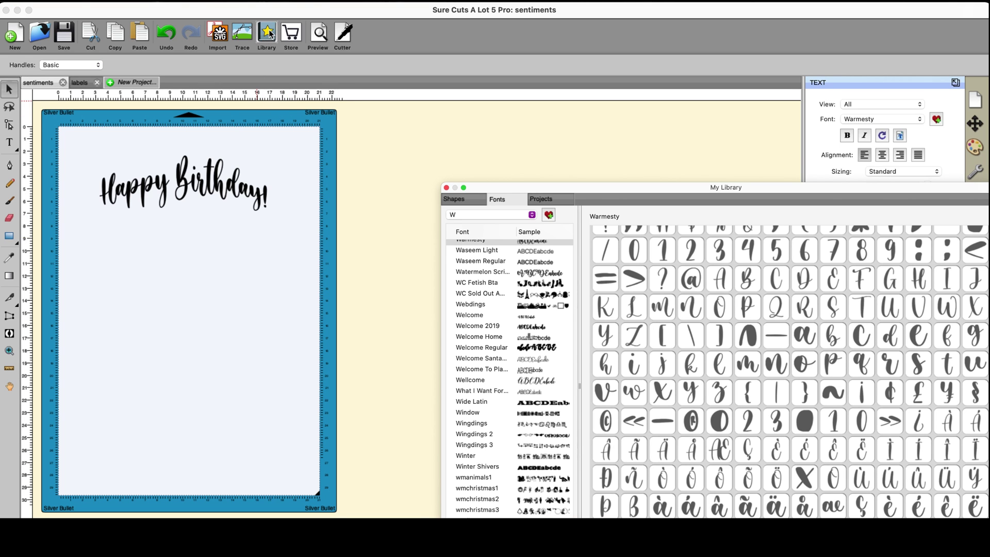
Add a red heart from the library's shapes, enlarge it, and move it over the text
{"action": "left_click", "coordinate": [470, 203]}
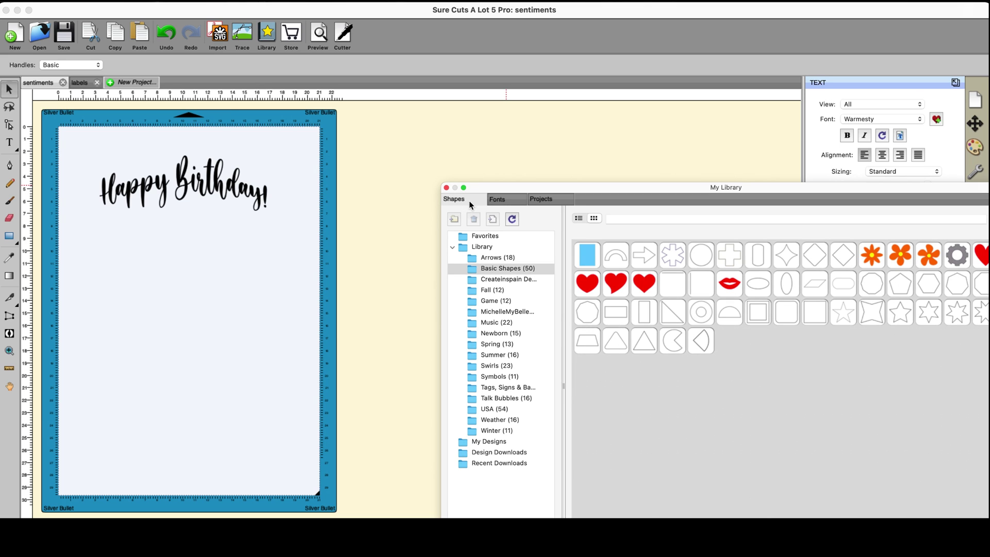
{"action": "double_click", "coordinate": [644, 283]}
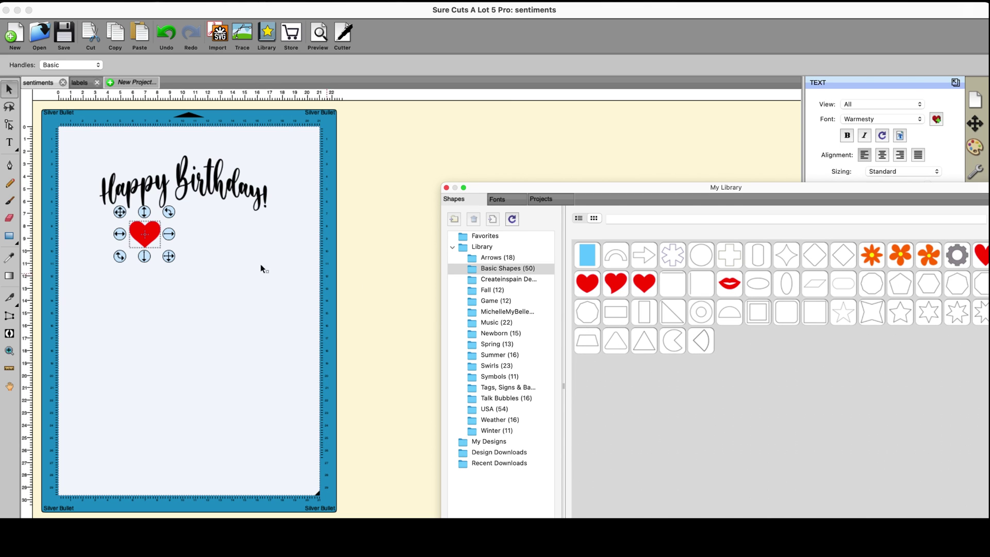
{"action": "left_click_drag", "start_coordinate": [169, 257], "coordinate": [211, 290]}
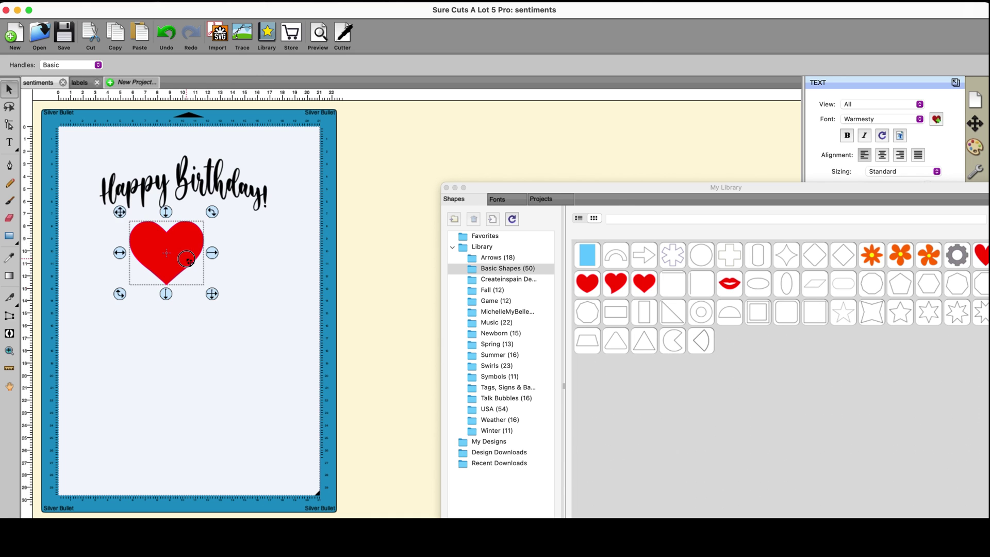
{"action": "left_click_drag", "start_coordinate": [186, 259], "coordinate": [202, 189]}
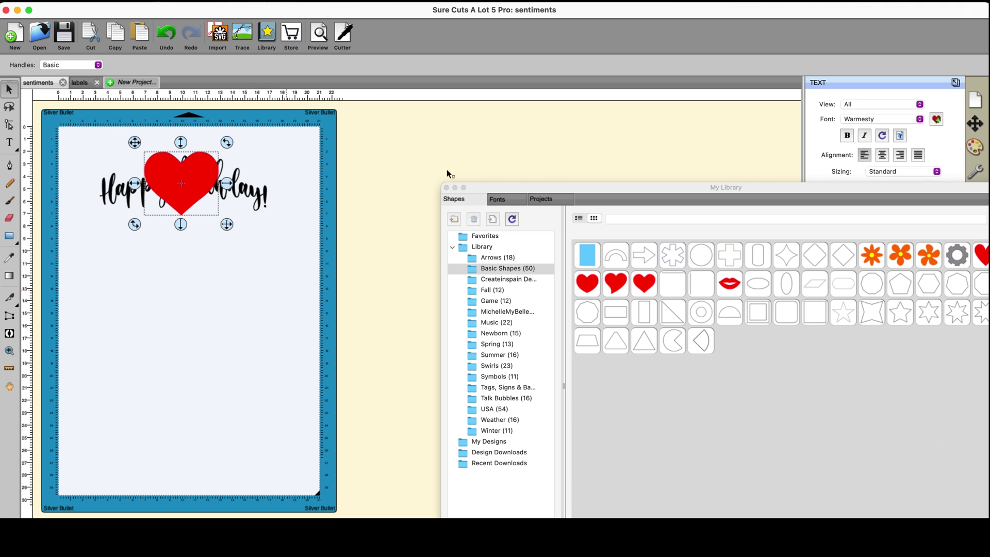
Send the heart to the back behind the lettering and nudge it slightly upward
{"action": "left_click", "coordinate": [446, 187]}
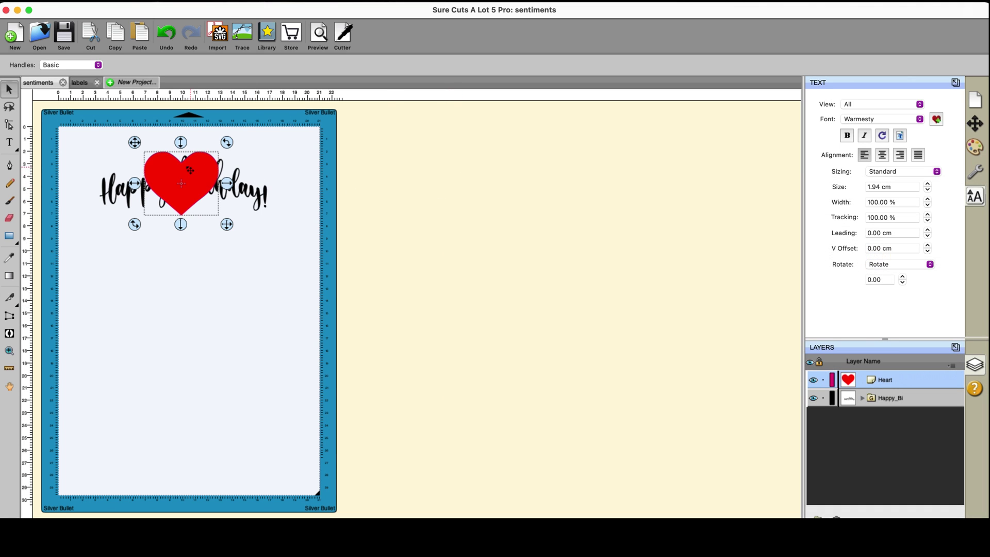
{"action": "right_click", "coordinate": [188, 171]}
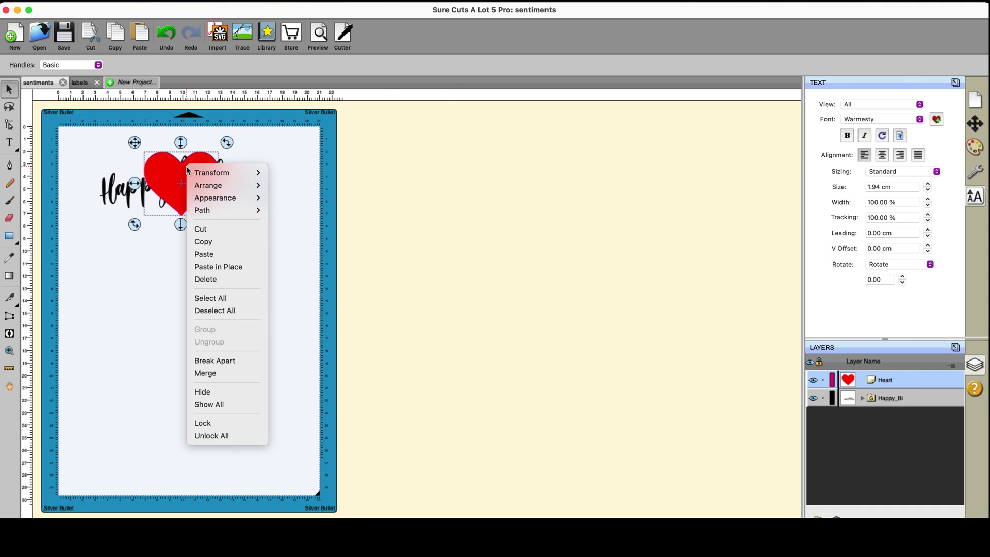
{"action": "mouse_move", "coordinate": [199, 188]}
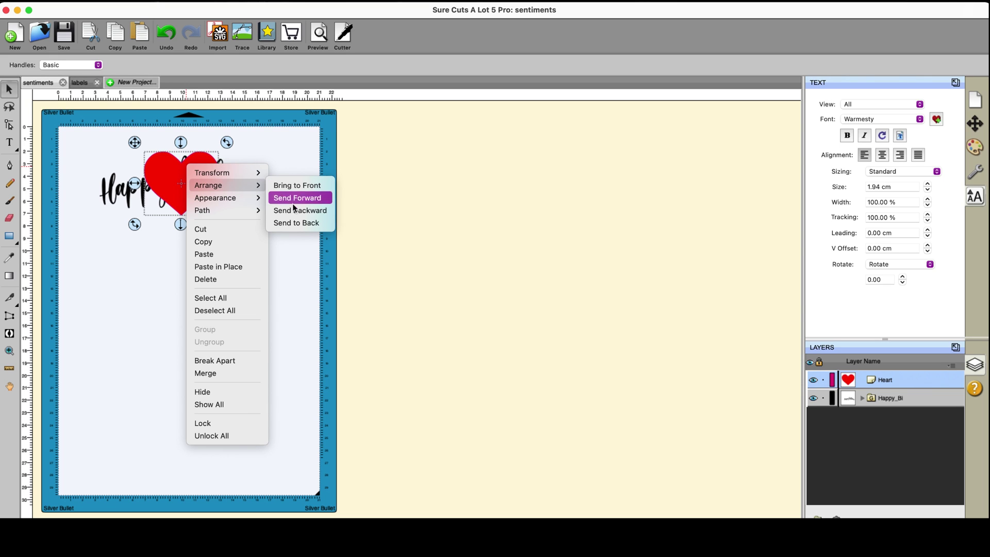
{"action": "left_click", "coordinate": [298, 228]}
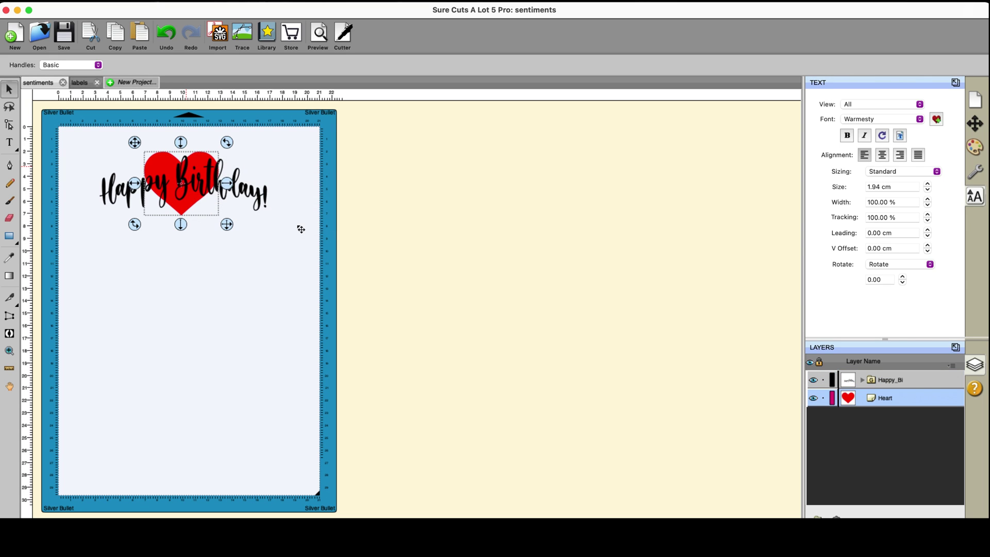
{"action": "mouse_move", "coordinate": [188, 206]}
{"action": "left_mouse_down"}
{"action": "mouse_move", "coordinate": [239, 236]}
{"action": "mouse_move", "coordinate": [205, 212]}
{"action": "left_mouse_up"}
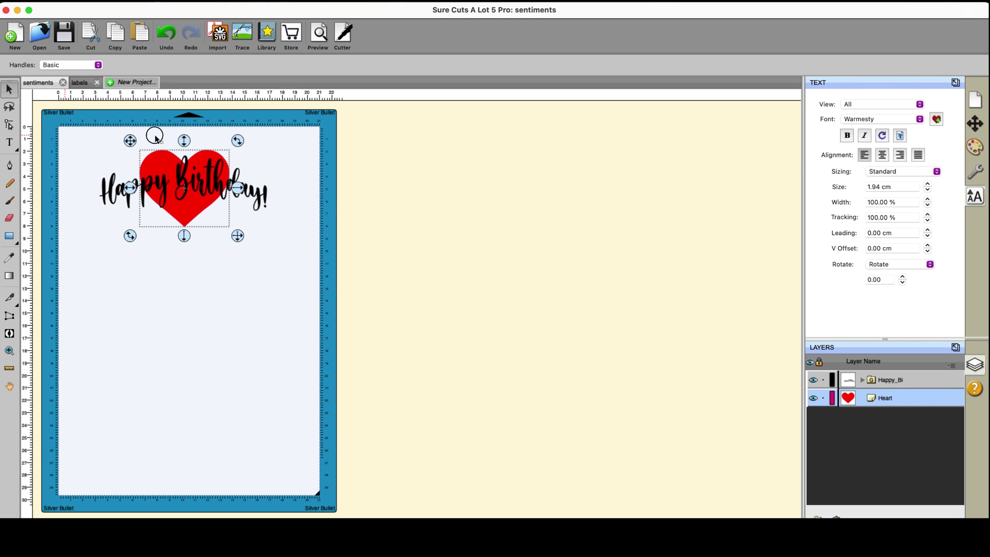
{"action": "left_click_drag", "start_coordinate": [63, 133], "coordinate": [341, 281]}
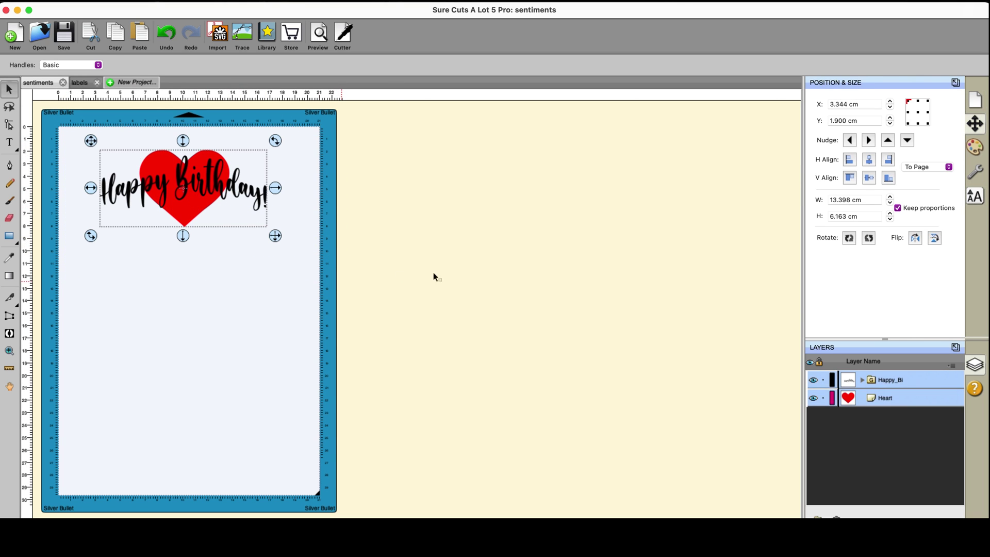
Centre the heart and lettering horizontally and vertically relative to the selection
{"action": "left_click", "coordinate": [943, 167]}
{"action": "left_click", "coordinate": [941, 180]}
{"action": "left_click", "coordinate": [869, 160]}
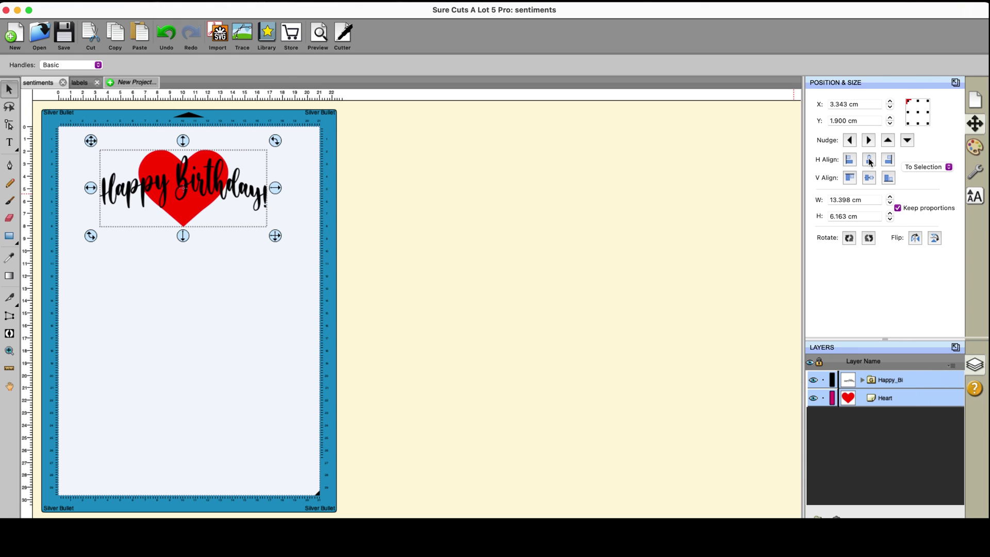
{"action": "left_click", "coordinate": [870, 178]}
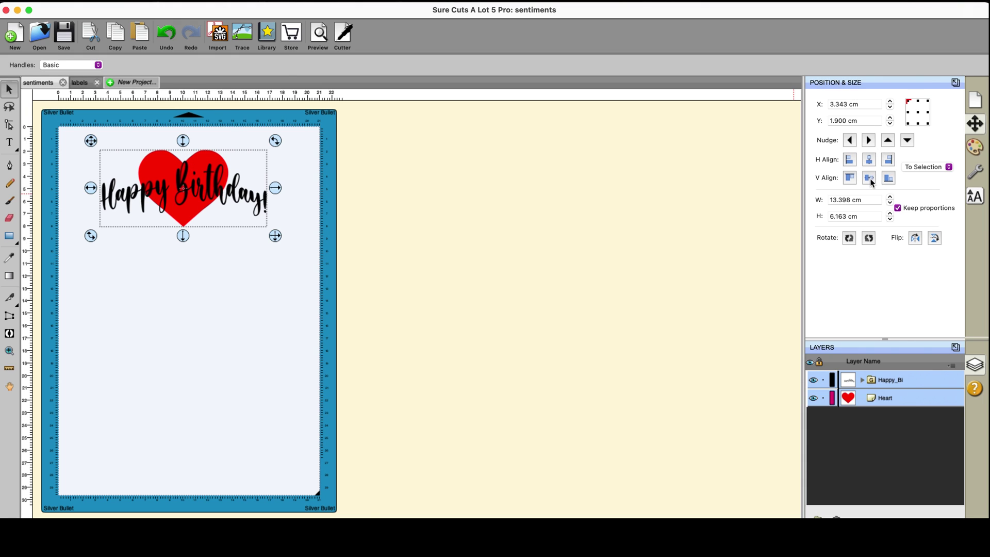
Move the Happy Birthday lettering slightly down over the heart
{"action": "left_click", "coordinate": [243, 293]}
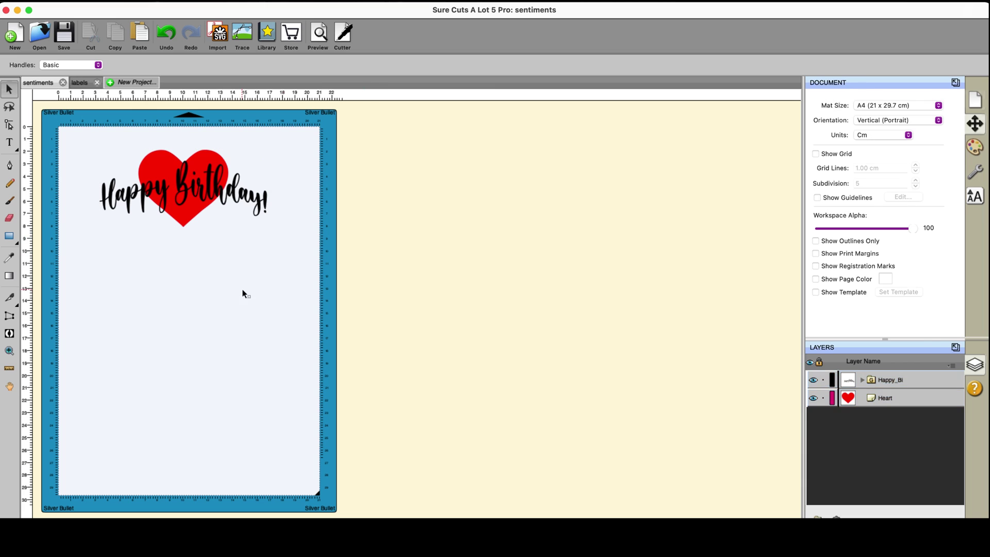
{"action": "left_click", "coordinate": [258, 200]}
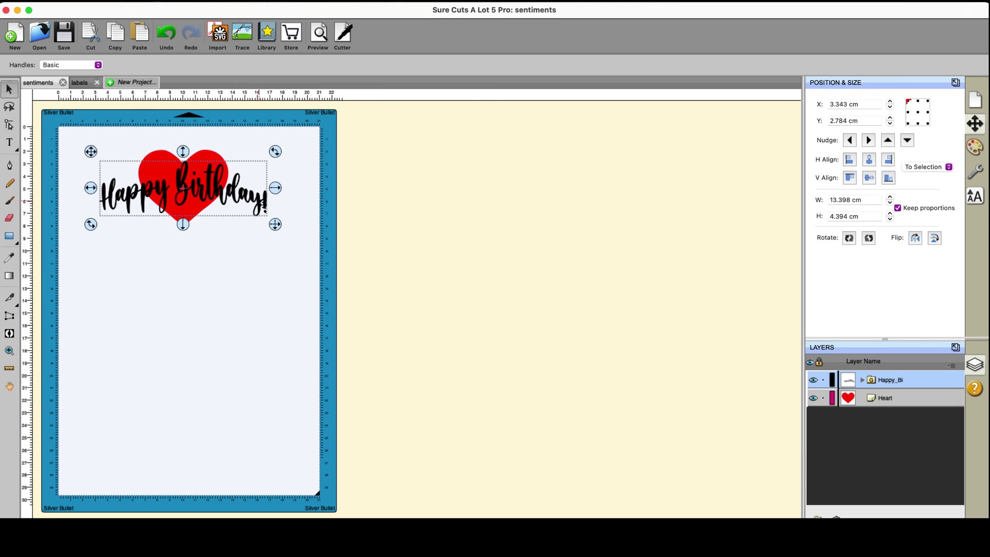
{"action": "left_click_drag", "start_coordinate": [264, 204], "coordinate": [264, 210]}
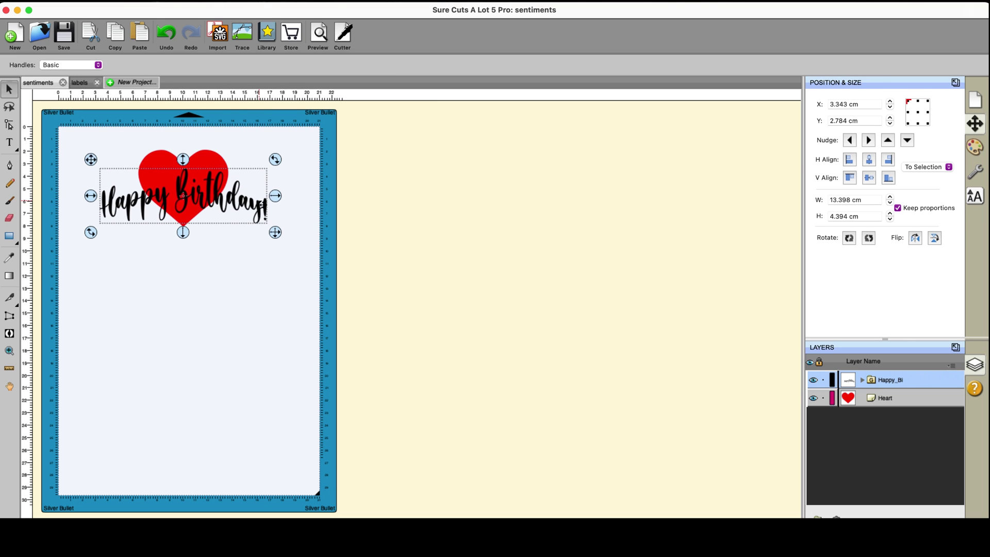
{"action": "left_click", "coordinate": [347, 281]}
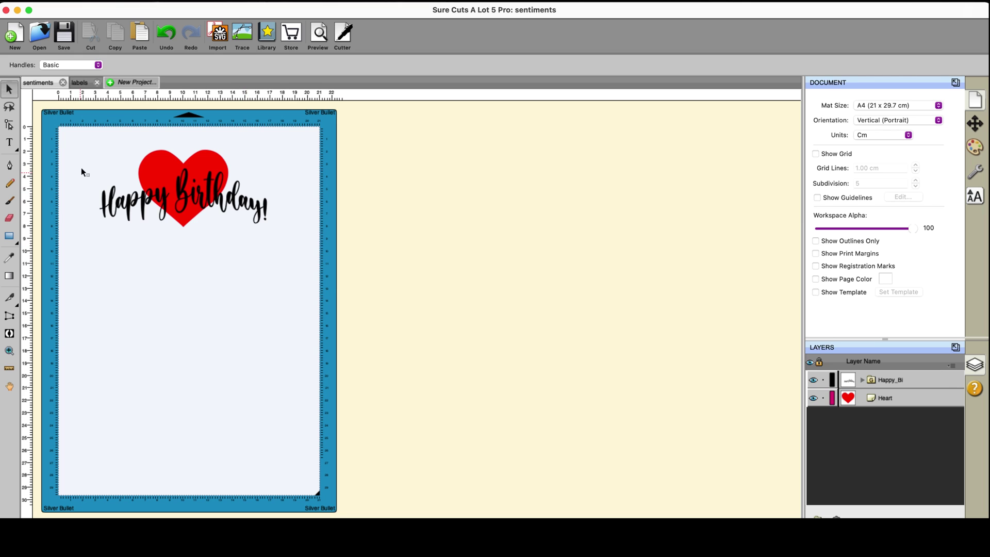
Weld the lettering into one Union shape, 13.397 × 4.393 cm, with Path > Union
{"action": "left_click_drag", "start_coordinate": [81, 167], "coordinate": [293, 248]}
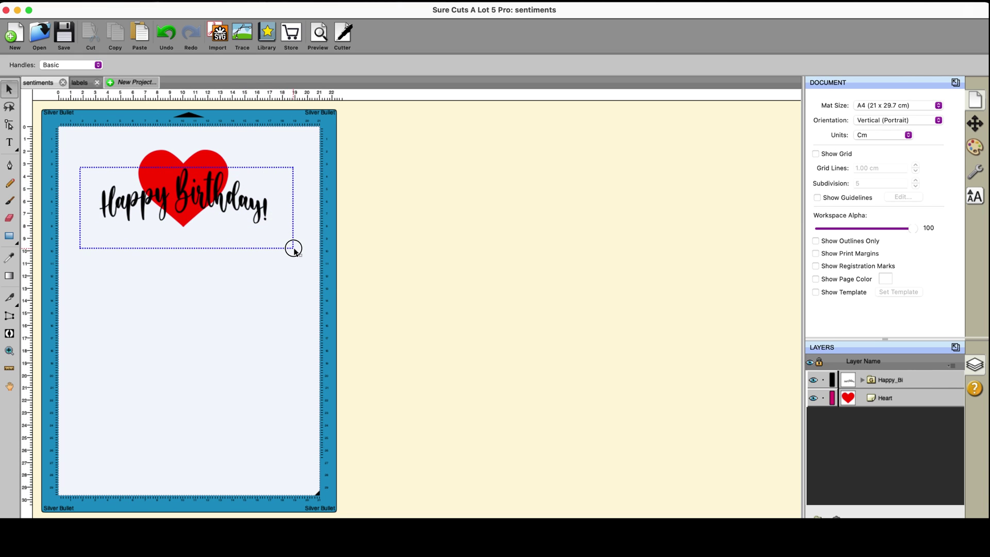
{"action": "left_click_drag", "start_coordinate": [294, 249], "coordinate": [293, 252]}
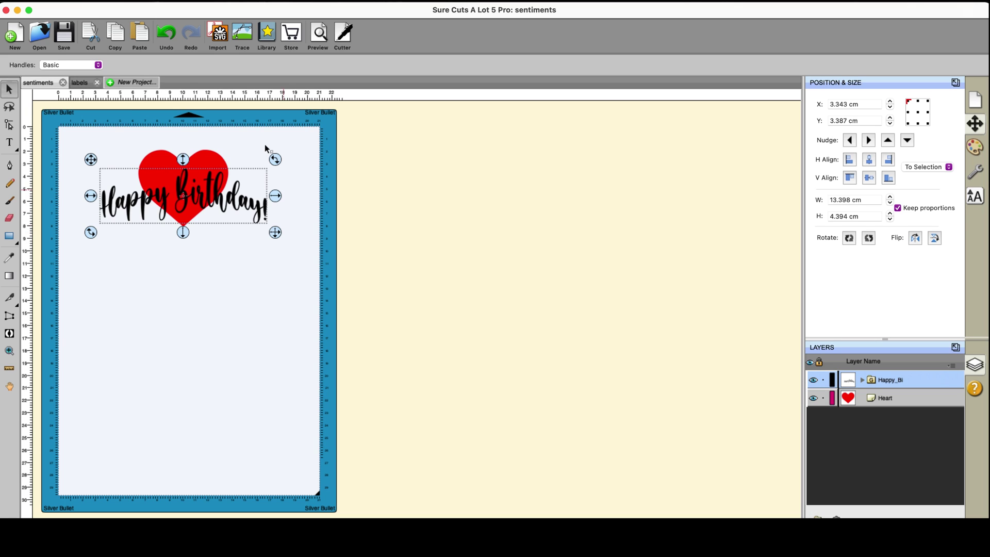
{"action": "left_click", "coordinate": [205, 2]}
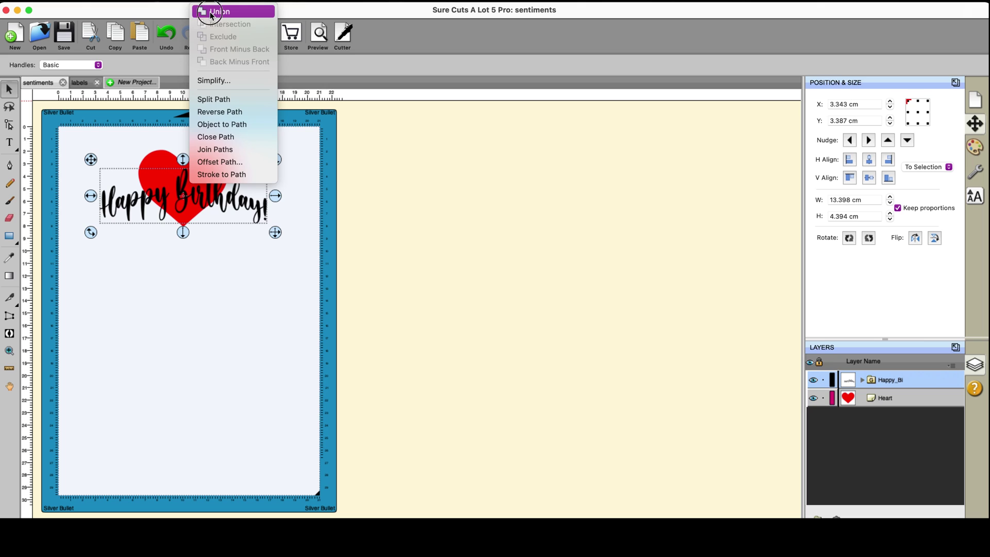
{"action": "left_click", "coordinate": [212, 11]}
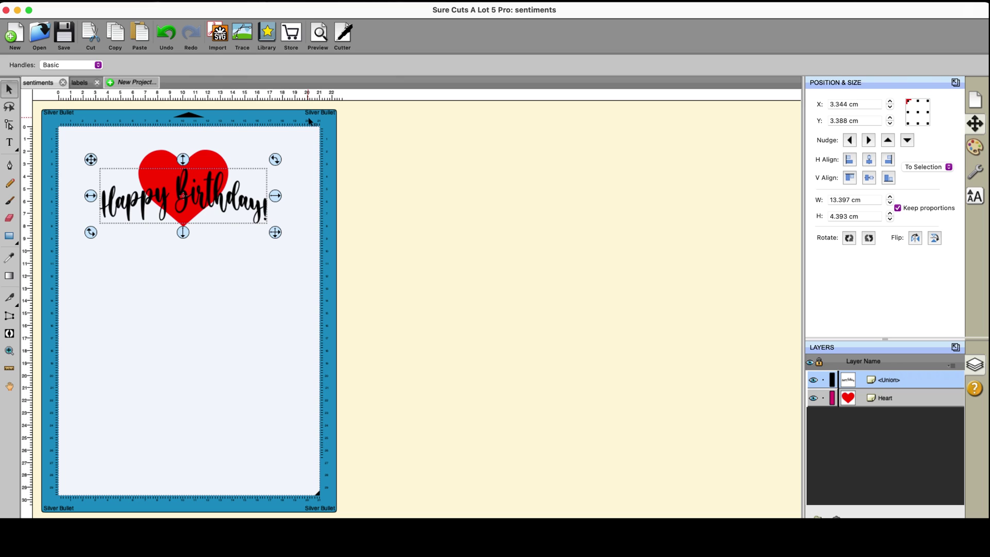
{"action": "left_click", "coordinate": [62, 135]}
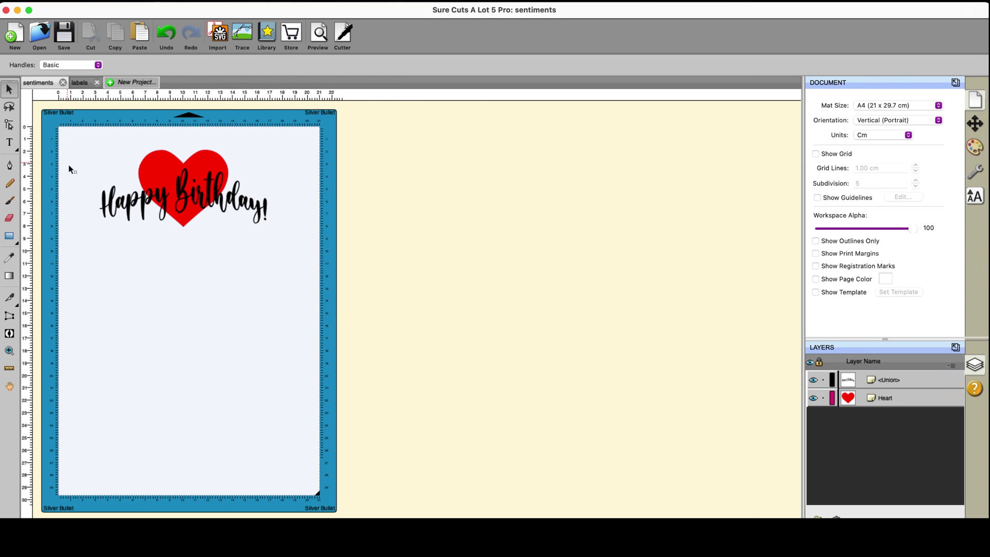
{"action": "left_click_drag", "start_coordinate": [68, 164], "coordinate": [309, 264]}
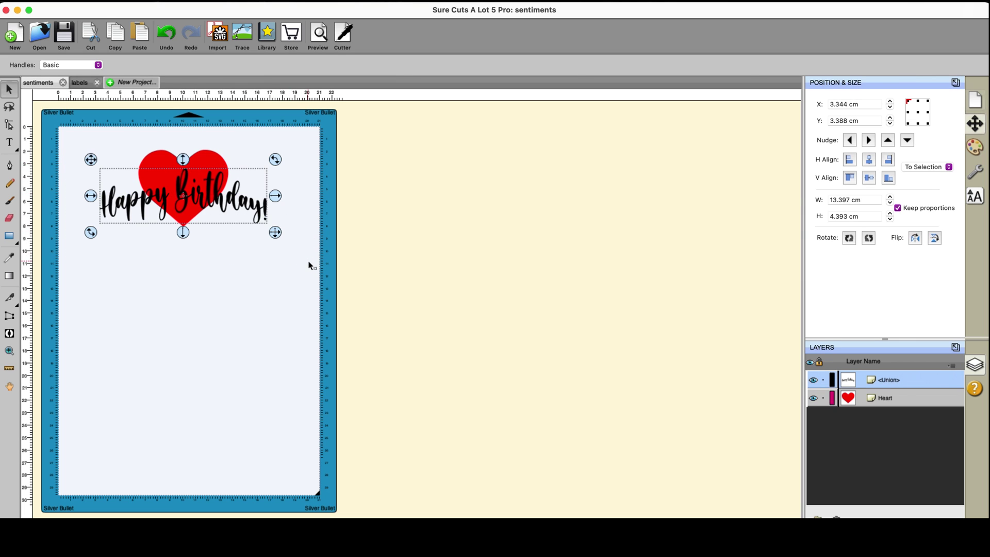
Copy the welded lettering, paste it in place, and lock the 'Union (1)' copy
{"action": "left_click", "coordinate": [137, 7]}
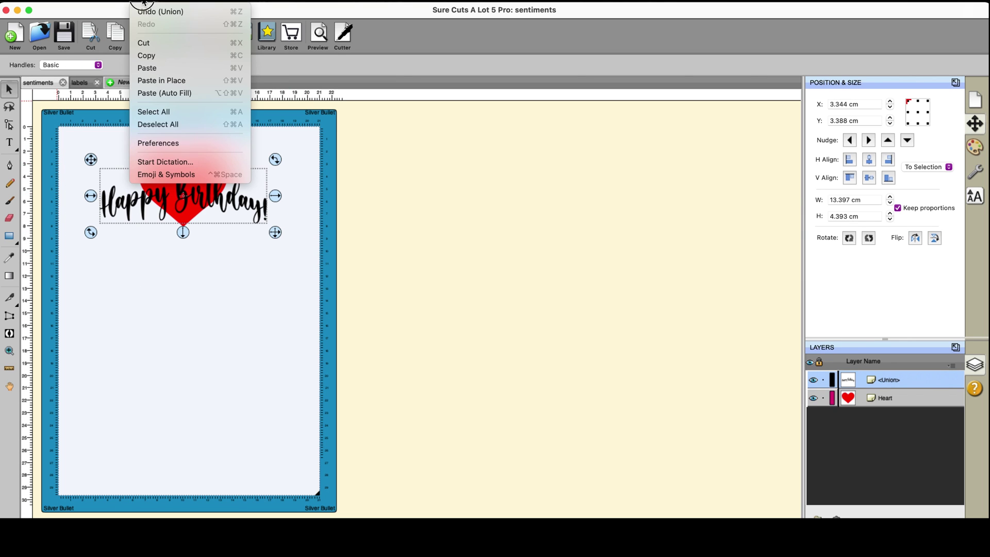
{"action": "left_click", "coordinate": [145, 57]}
{"action": "left_click", "coordinate": [144, 1]}
{"action": "left_click", "coordinate": [151, 81]}
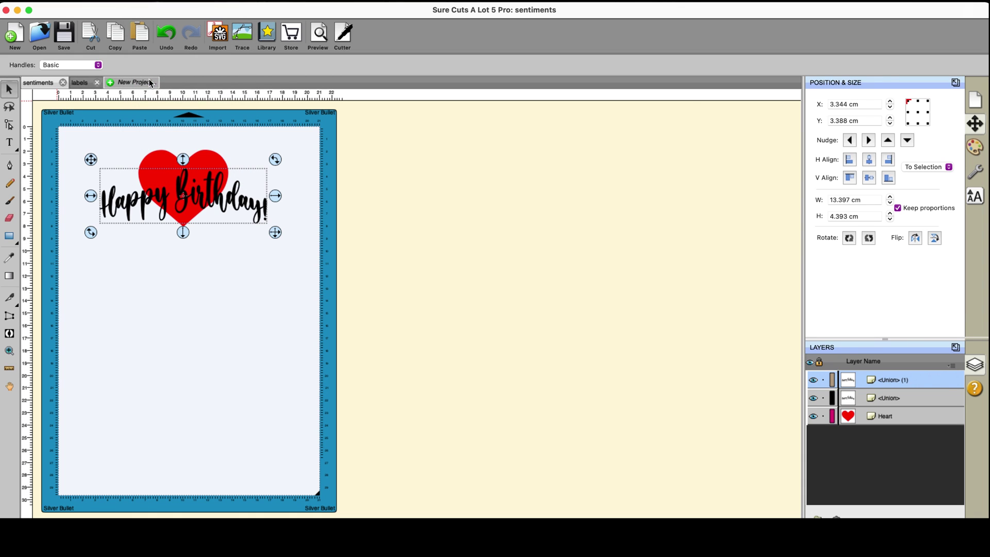
{"action": "left_click", "coordinate": [174, 1]}
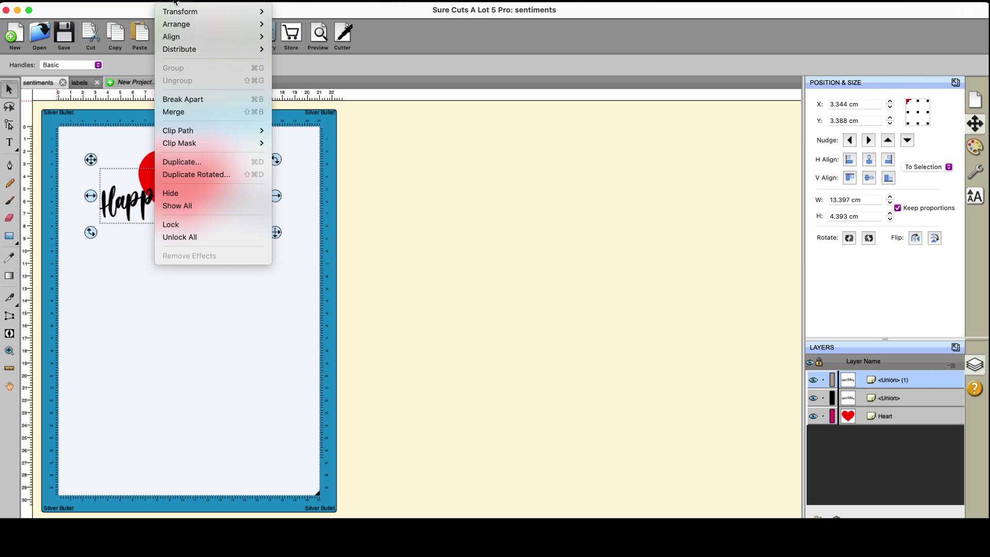
{"action": "left_click", "coordinate": [176, 225]}
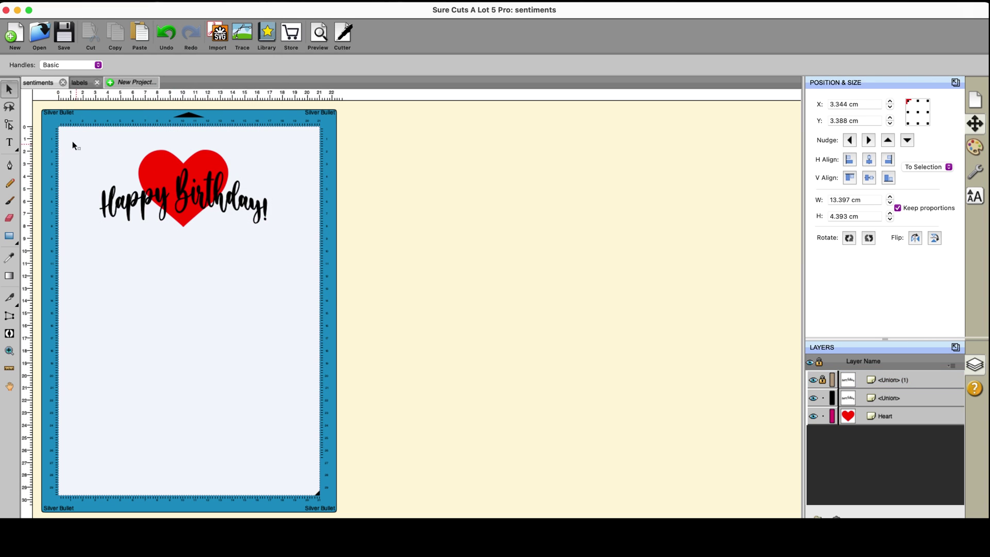
Apply a Knockout to the original lettering and heart with a 0.20 cm gap
{"action": "left_click_drag", "start_coordinate": [69, 138], "coordinate": [331, 289]}
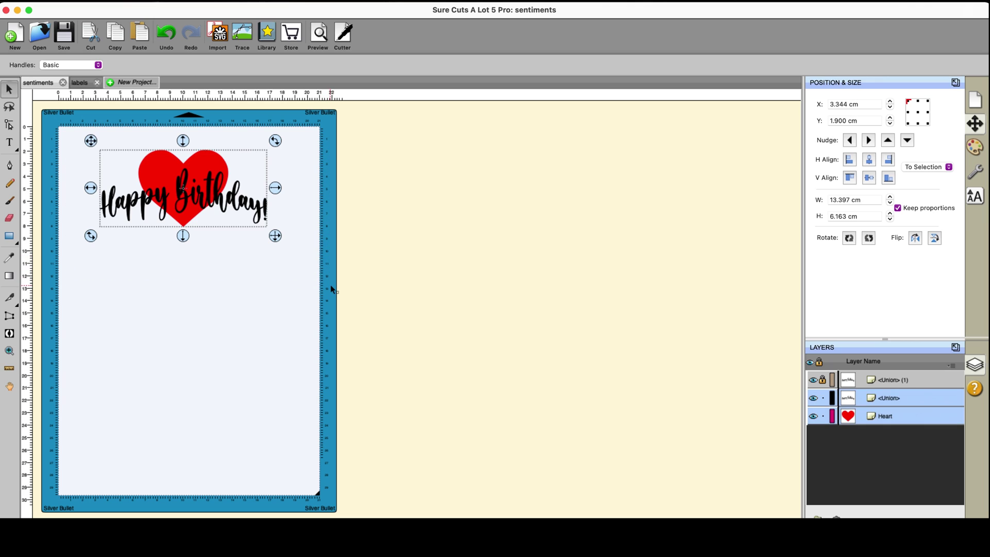
{"action": "left_click", "coordinate": [299, 2]}
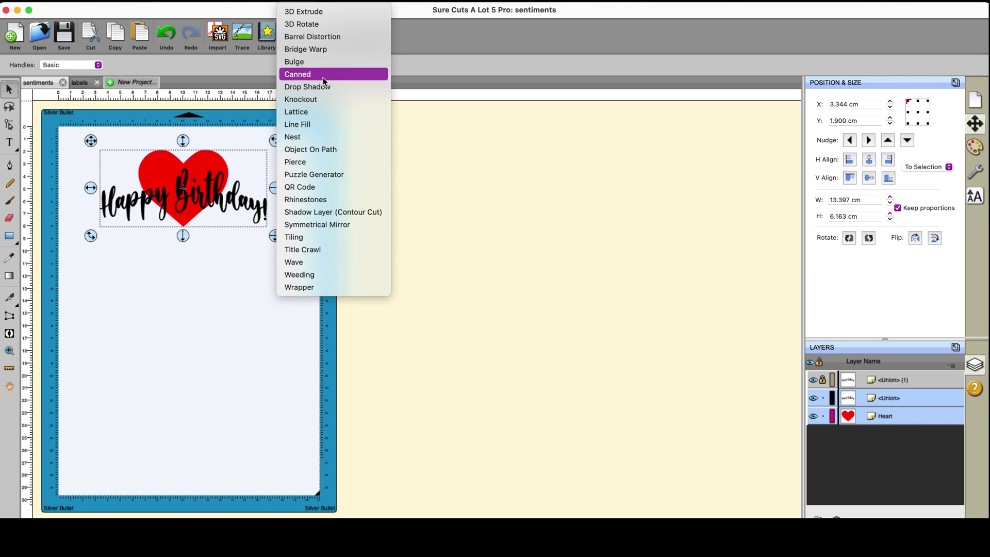
{"action": "left_click", "coordinate": [323, 99]}
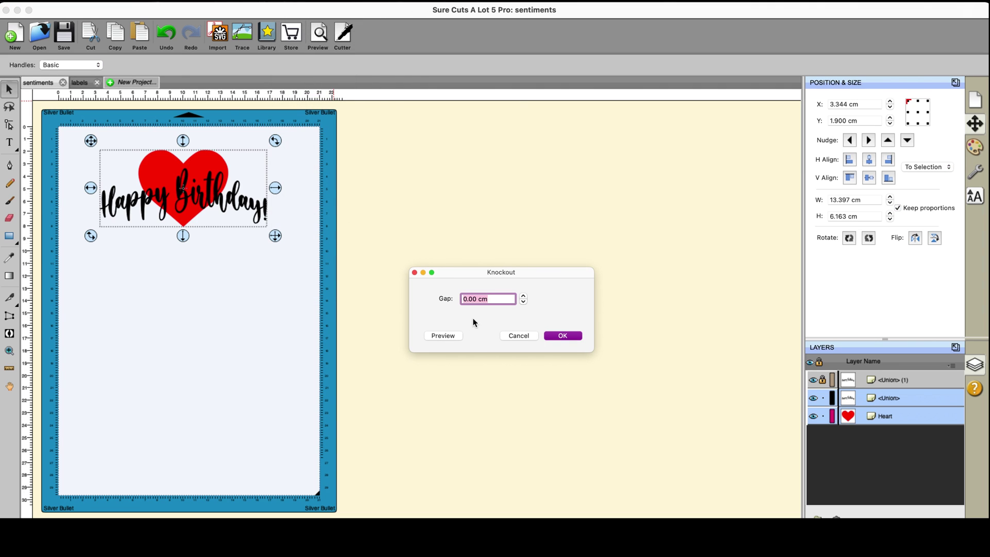
{"action": "left_click", "coordinate": [523, 297]}
{"action": "left_click", "coordinate": [524, 297]}
{"action": "left_click", "coordinate": [447, 335]}
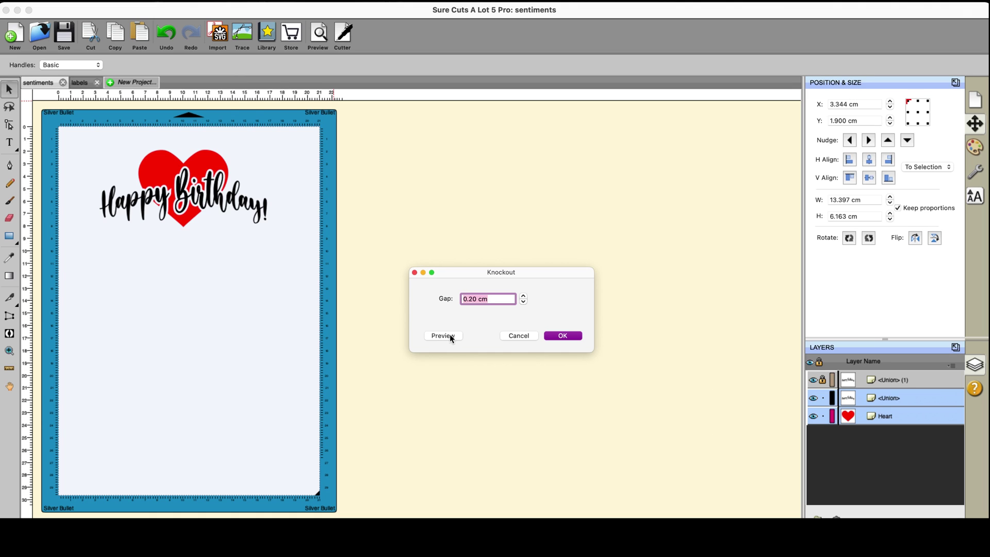
{"action": "left_click", "coordinate": [563, 336]}
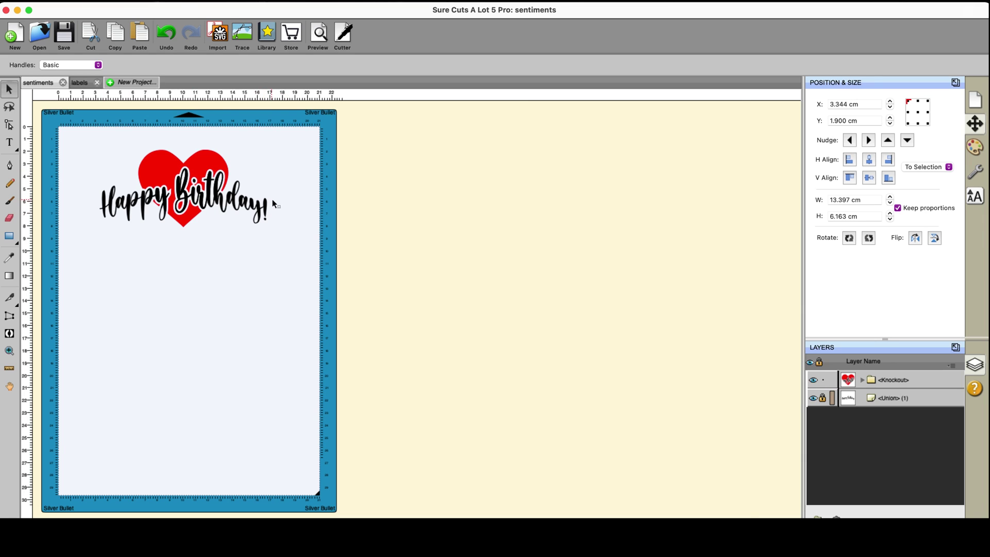
Unlock the lettering copy, group it with the knockout heart, and shift the group slightly down
{"action": "left_click", "coordinate": [179, 2]}
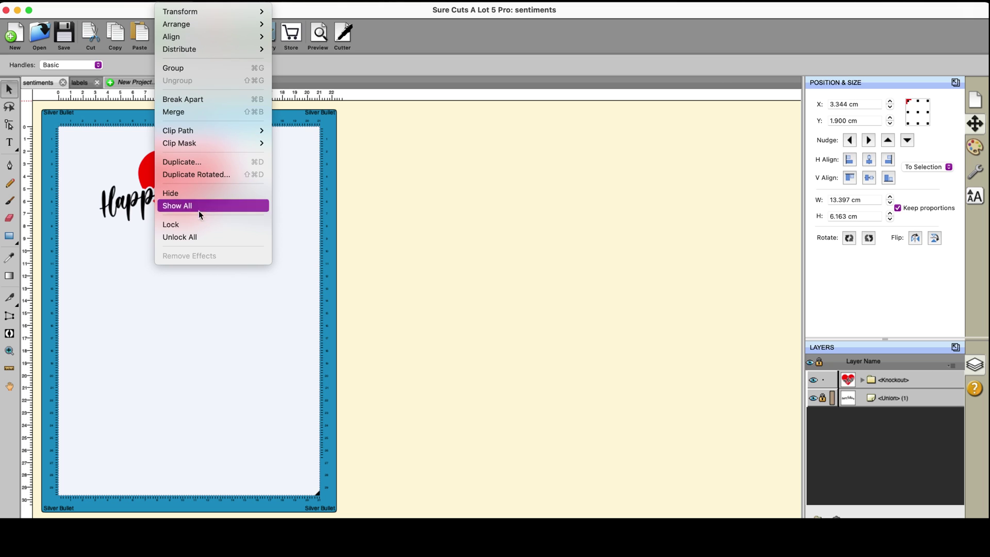
{"action": "left_click", "coordinate": [198, 238]}
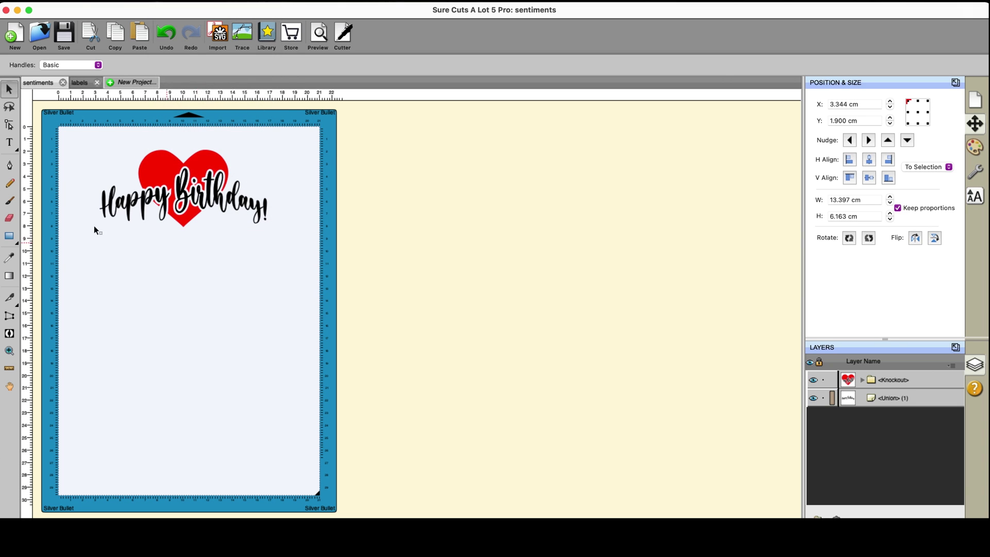
{"action": "left_click_drag", "start_coordinate": [71, 144], "coordinate": [323, 265]}
{"action": "right_click", "coordinate": [210, 189]}
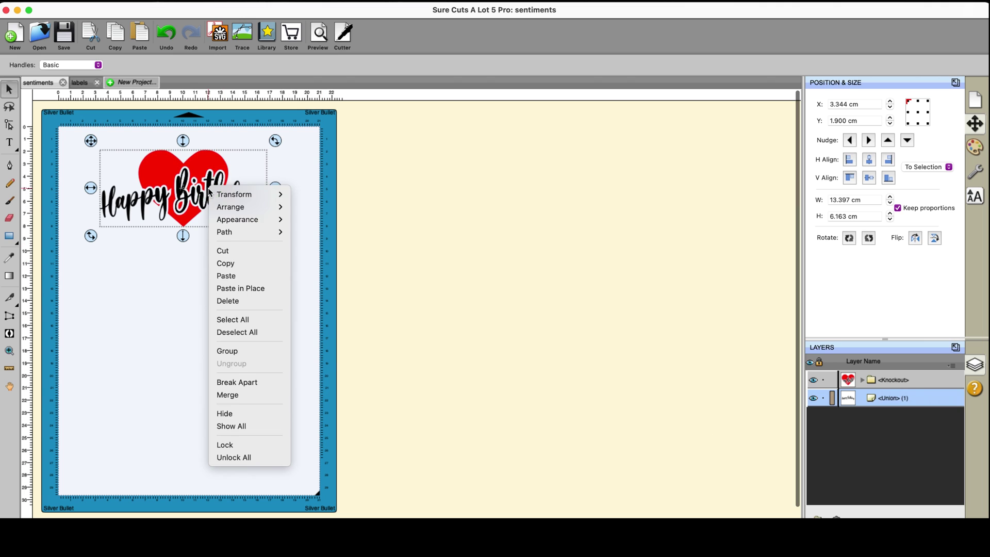
{"action": "left_click", "coordinate": [227, 351]}
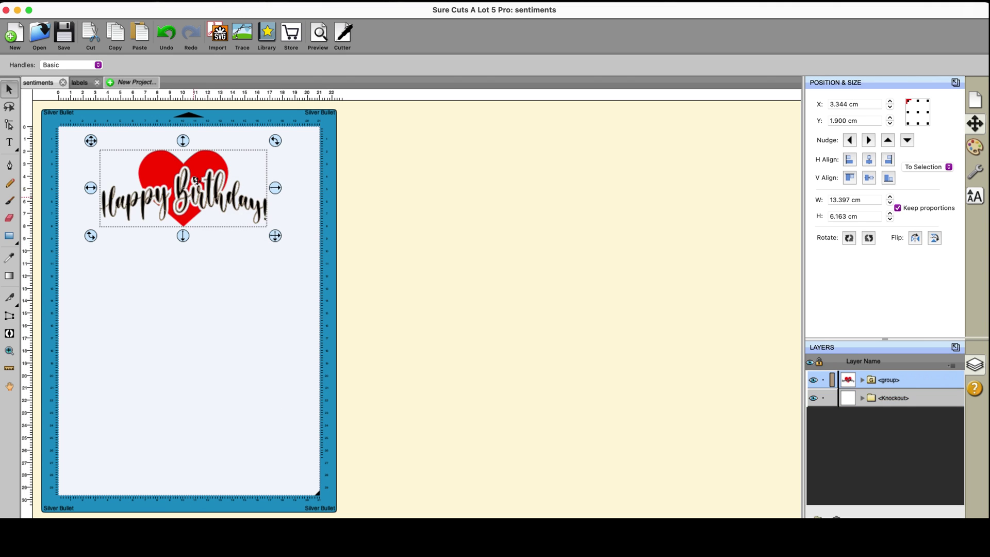
{"action": "mouse_move", "coordinate": [201, 196]}
{"action": "left_mouse_down"}
{"action": "mouse_move", "coordinate": [567, 239]}
{"action": "mouse_move", "coordinate": [153, 231]}
{"action": "mouse_move", "coordinate": [208, 208]}
{"action": "left_mouse_up"}
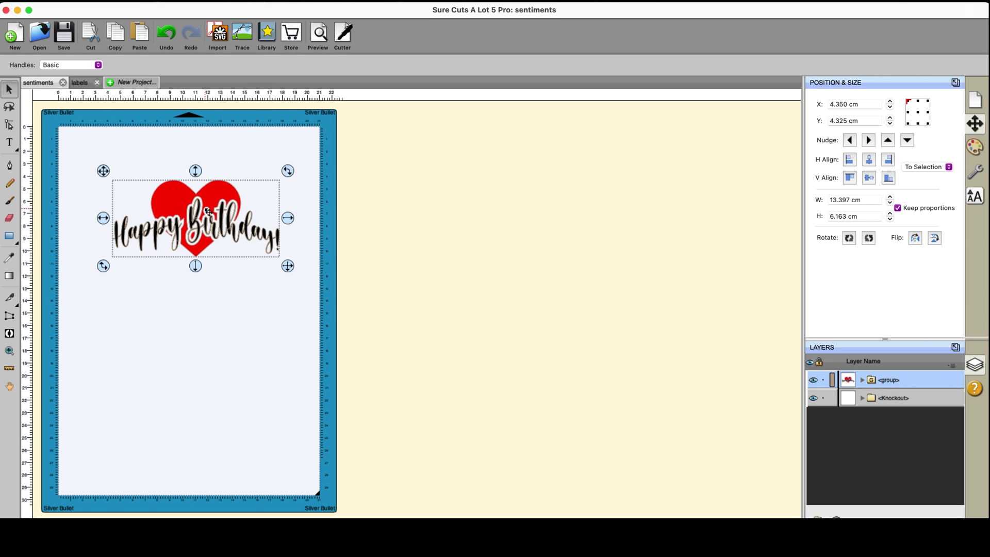
{"action": "left_click", "coordinate": [266, 341]}
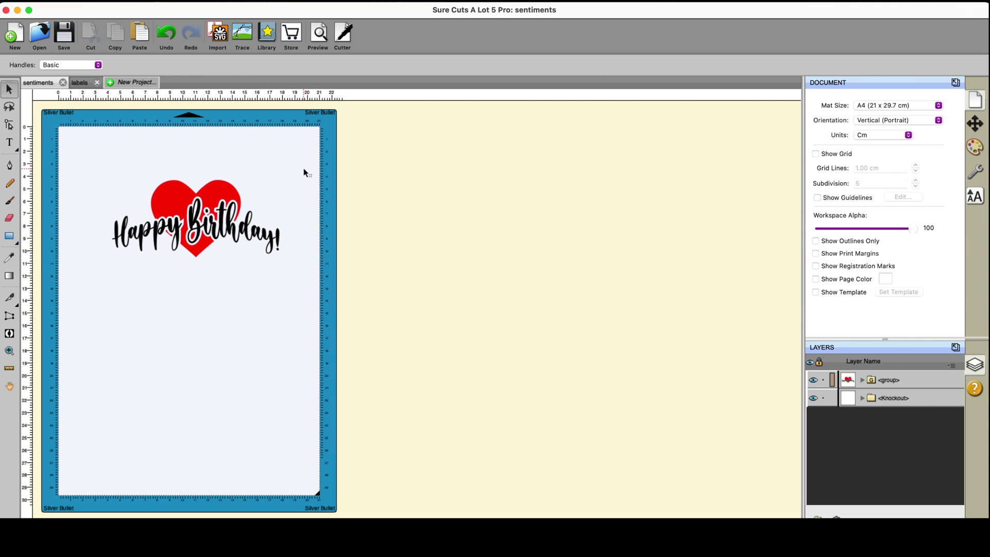
Add a Shadow Layer contour to the whole design: outline only, Shadow (Rounded), size 0.300 cm
{"action": "left_click", "coordinate": [77, 161]}
{"action": "left_click_drag", "start_coordinate": [77, 161], "coordinate": [385, 299]}
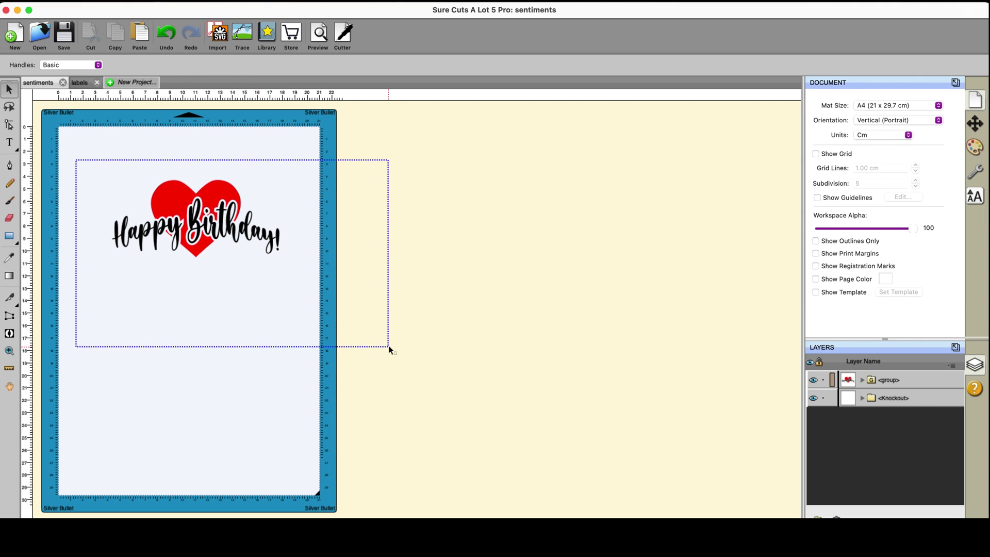
{"action": "left_click_drag", "start_coordinate": [389, 347], "coordinate": [389, 347]}
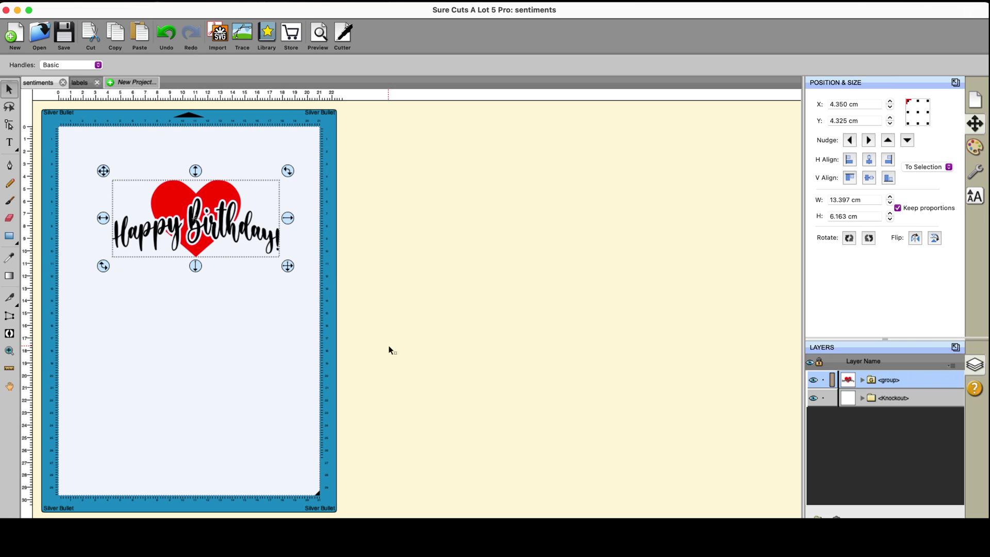
{"action": "left_click", "coordinate": [303, 3]}
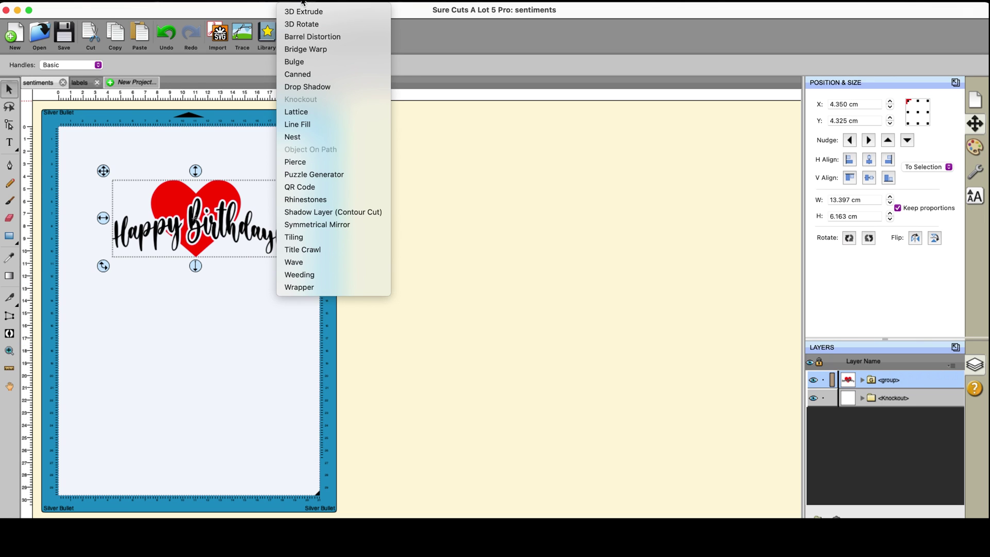
{"action": "left_click", "coordinate": [348, 214]}
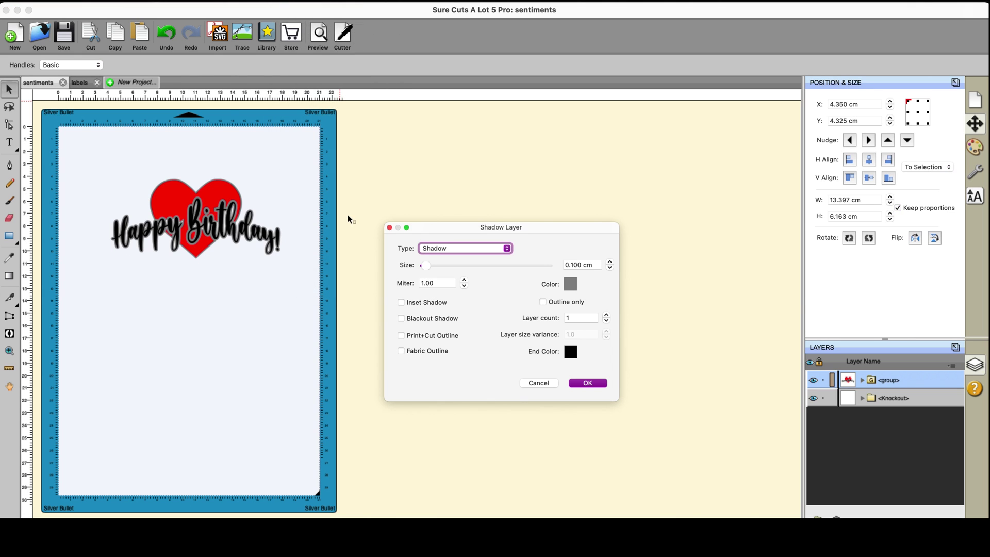
{"action": "left_click", "coordinate": [543, 302]}
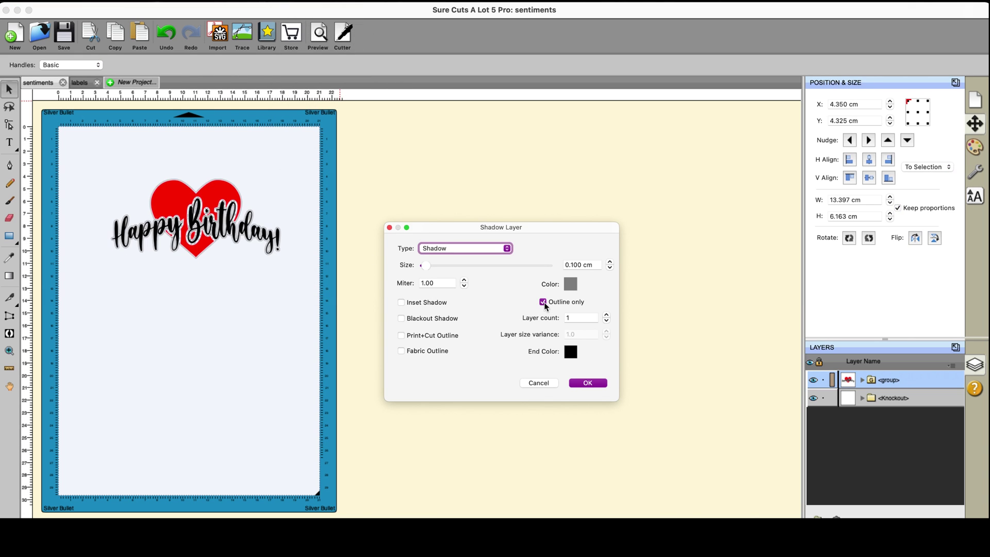
{"action": "left_click", "coordinate": [507, 250]}
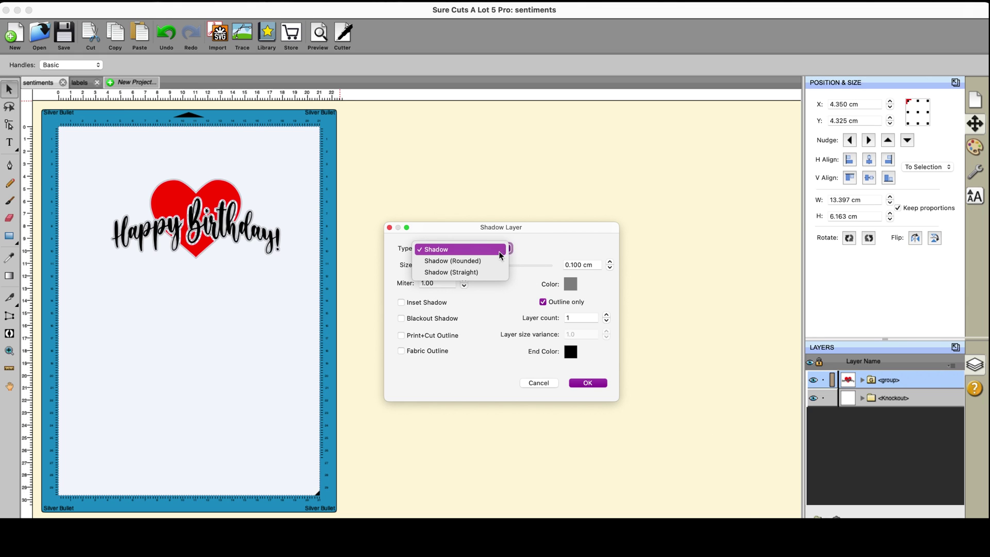
{"action": "left_click", "coordinate": [484, 261]}
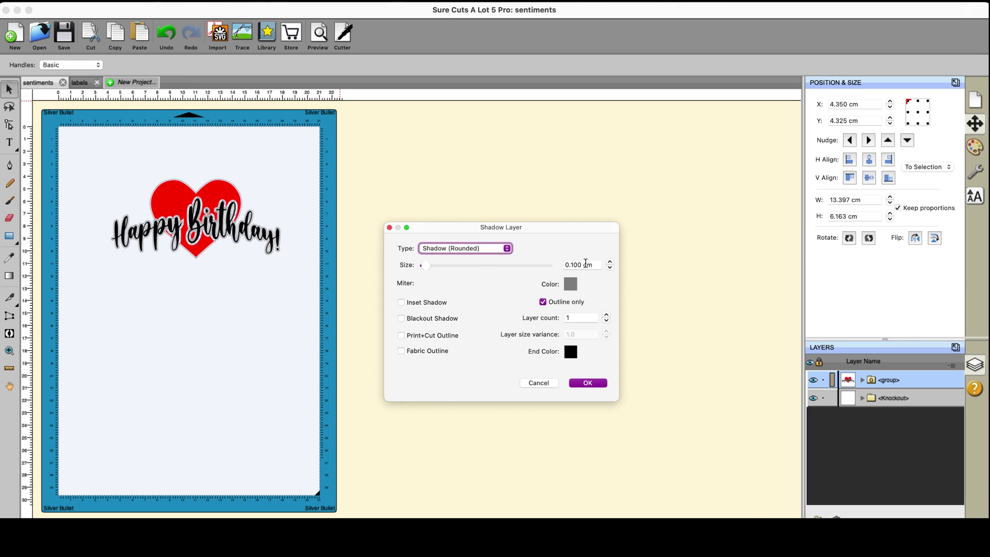
{"action": "left_click", "coordinate": [610, 262]}
{"action": "left_click", "coordinate": [610, 262]}
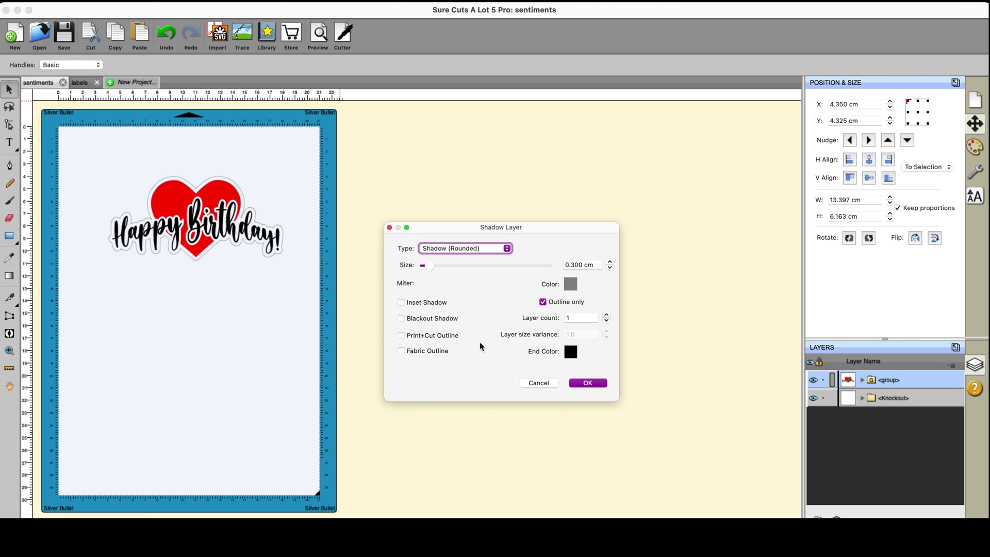
{"action": "left_click", "coordinate": [401, 336]}
{"action": "left_click", "coordinate": [595, 384]}
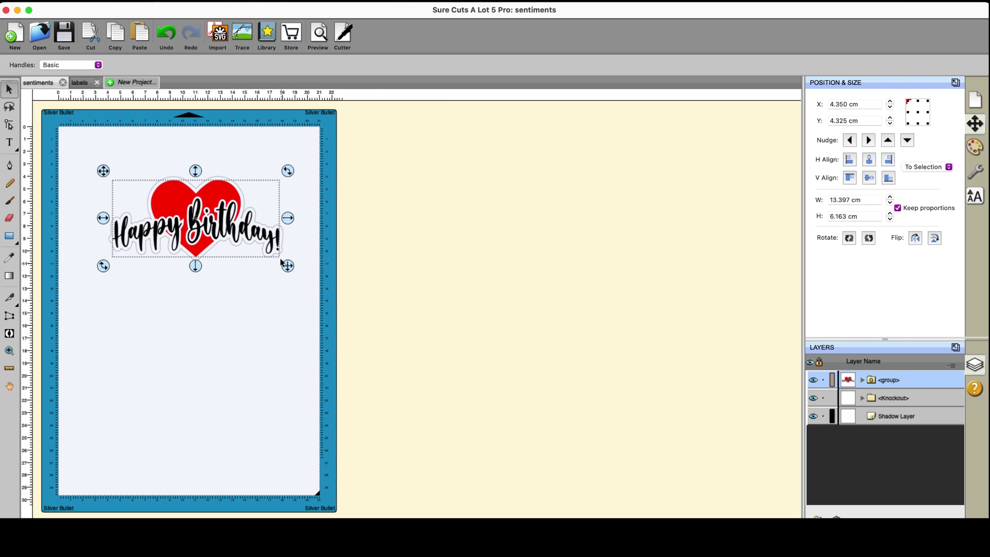
Reposition the contour outline, then centre it with the design horizontally and vertically
{"action": "left_click_drag", "start_coordinate": [283, 258], "coordinate": [545, 287]}
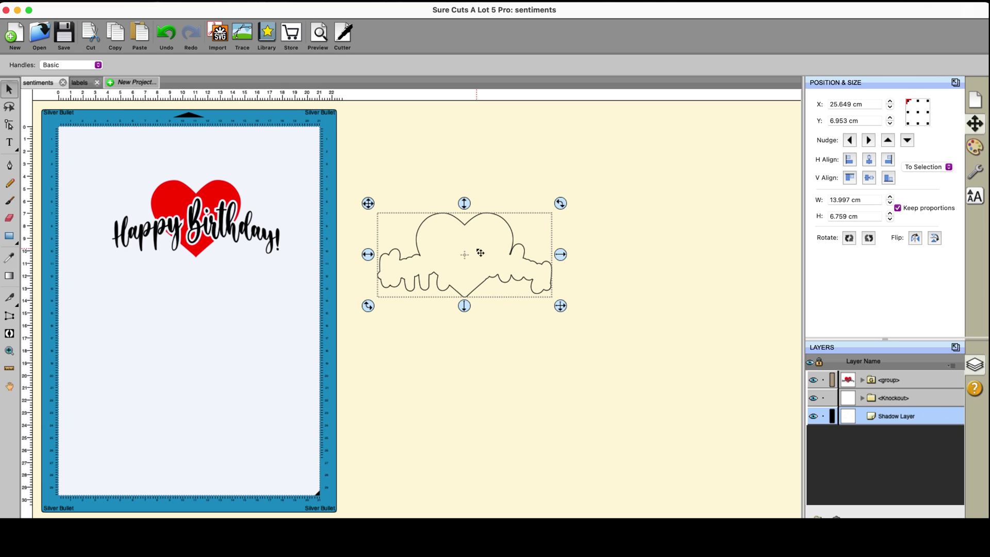
{"action": "left_click_drag", "start_coordinate": [480, 252], "coordinate": [371, 221]}
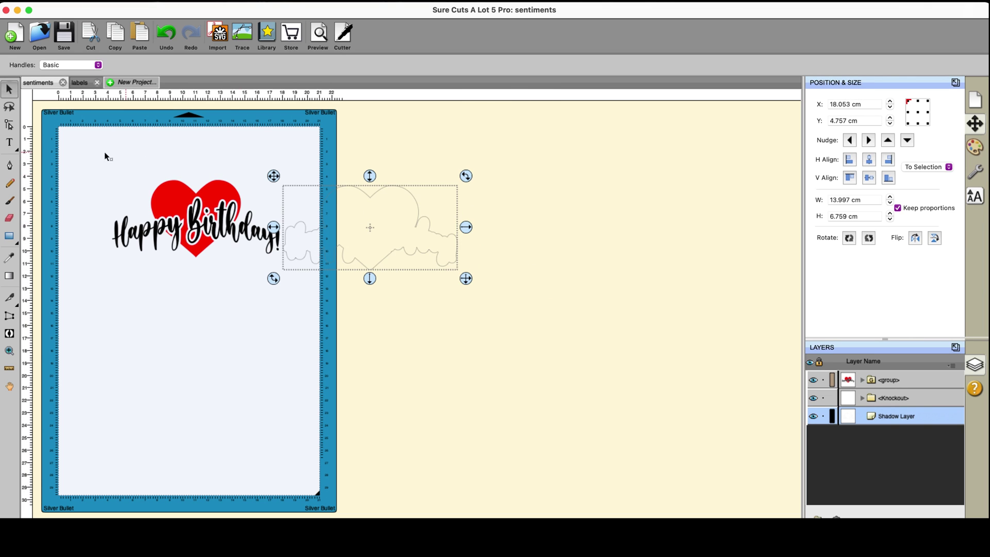
{"action": "left_click_drag", "start_coordinate": [90, 154], "coordinate": [565, 349]}
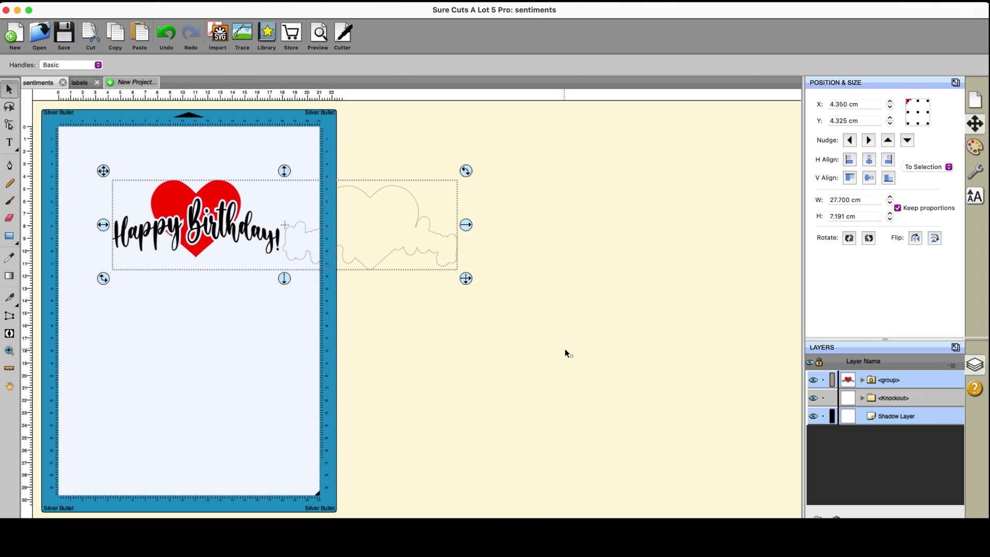
{"action": "left_click", "coordinate": [870, 160]}
{"action": "left_click", "coordinate": [869, 178]}
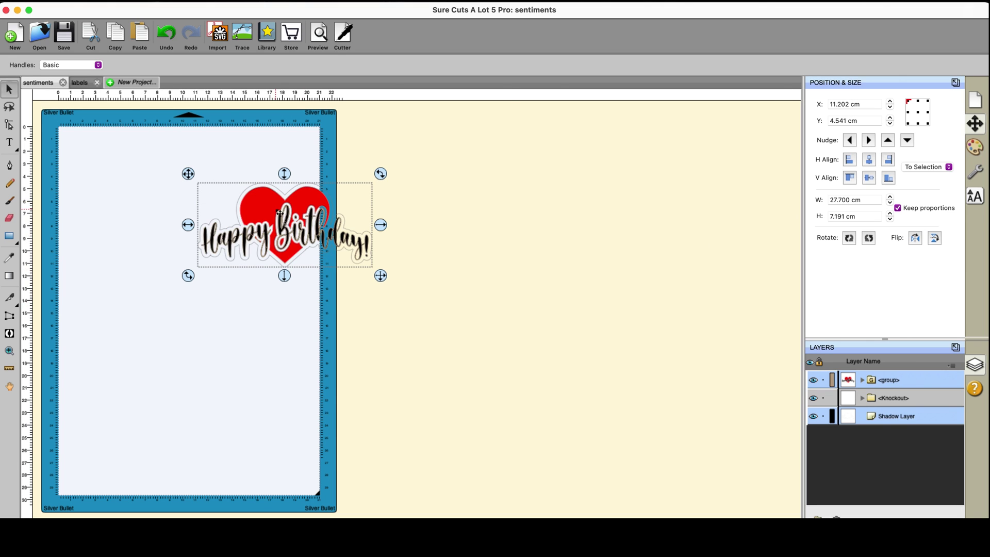
{"action": "left_click", "coordinate": [228, 207]}
{"action": "left_click_drag", "start_coordinate": [227, 207], "coordinate": [147, 198]}
Deselect the outlined design, leaving it near the top of the A4 mat
{"action": "left_click", "coordinate": [268, 336]}
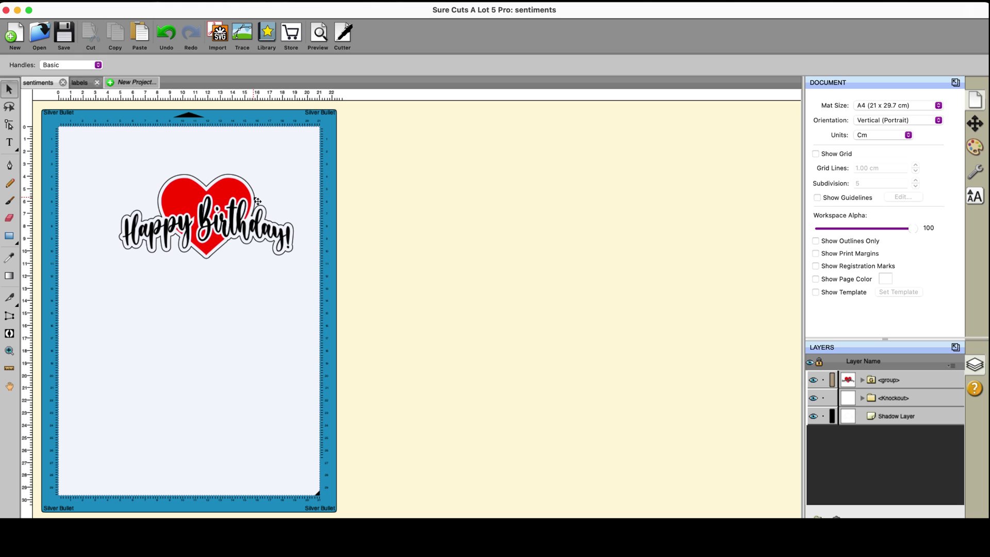
Undo the first contour outline's moves and alignment until its Shadow Layer is removed
{"action": "left_click", "coordinate": [168, 34]}
{"action": "left_click", "coordinate": [168, 34]}
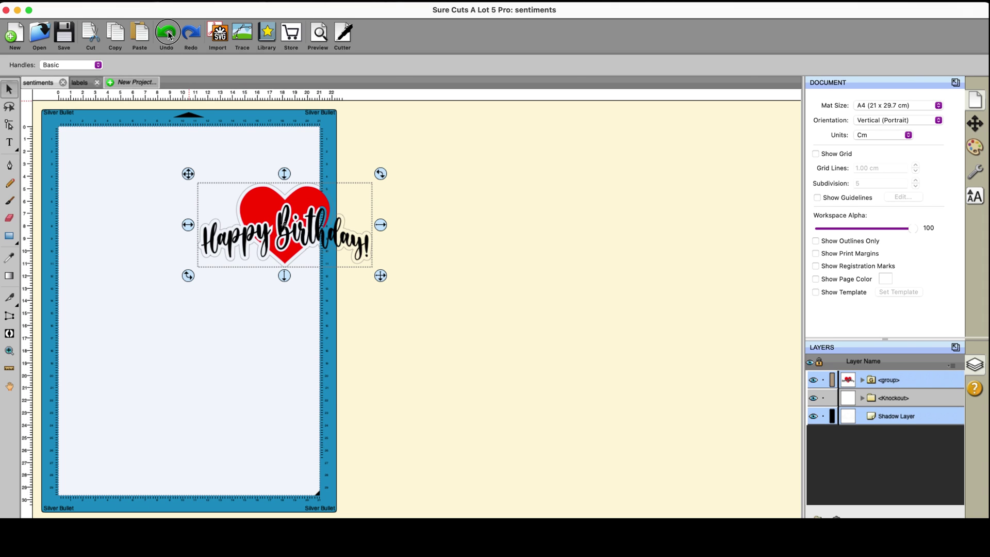
{"action": "left_click", "coordinate": [168, 34]}
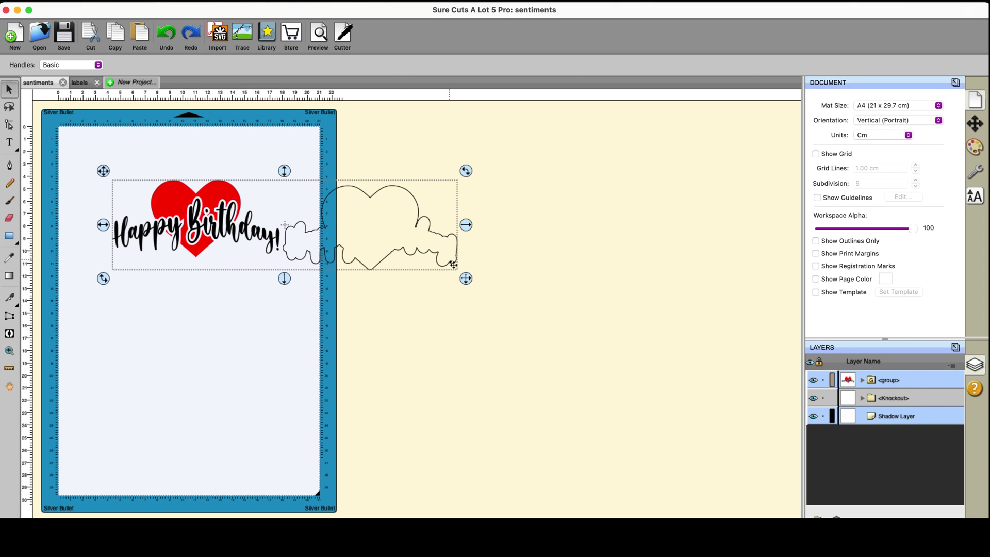
{"action": "left_click", "coordinate": [169, 35]}
{"action": "left_click", "coordinate": [169, 34]}
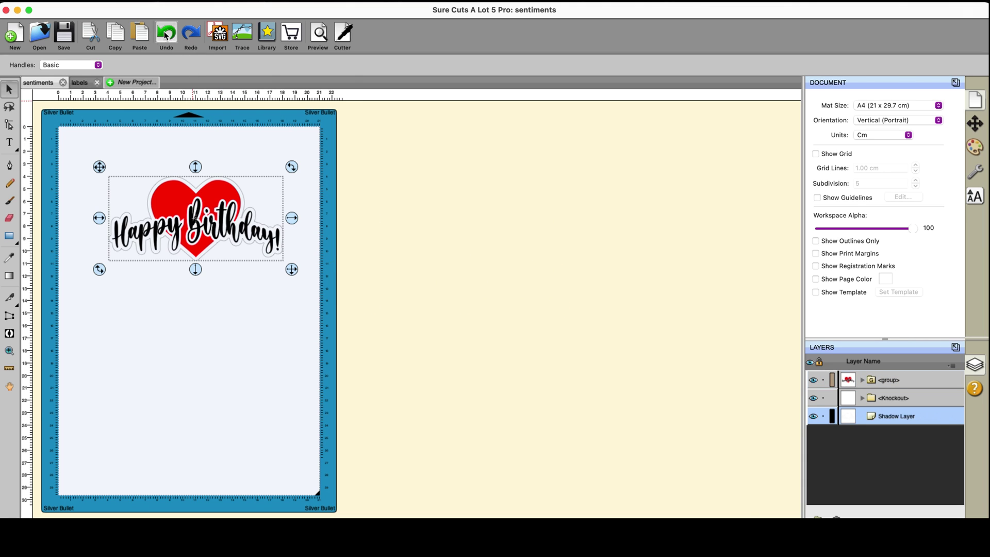
{"action": "left_click", "coordinate": [166, 34]}
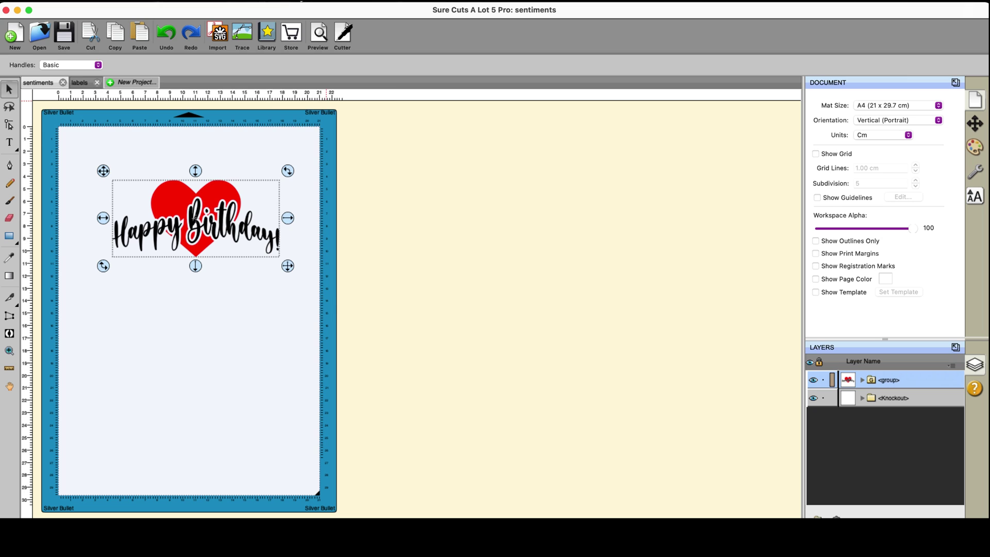
Add a contour-cut Shadow Layer with Print+Cut Outline, size 0.500 cm, outline only
{"action": "left_click", "coordinate": [302, 2]}
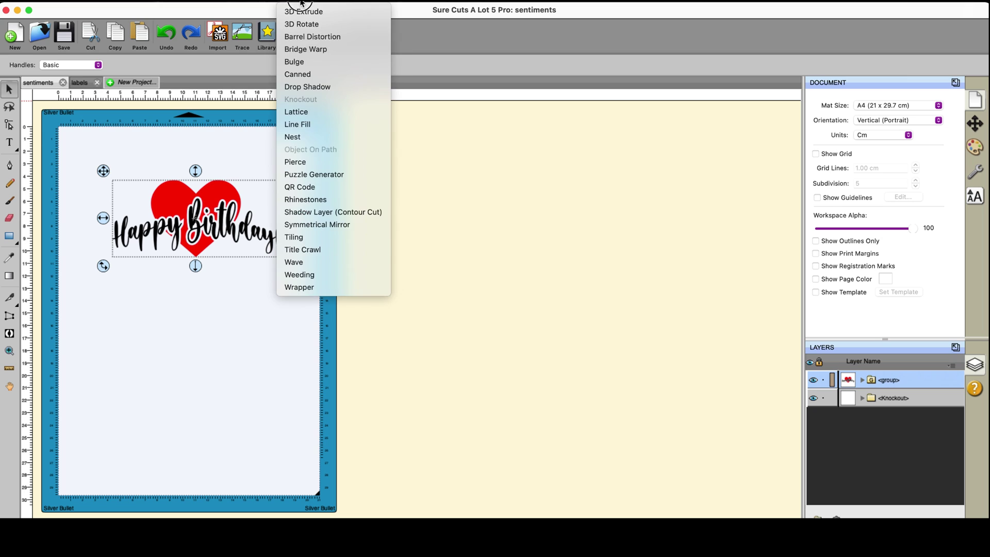
{"action": "left_click", "coordinate": [352, 215]}
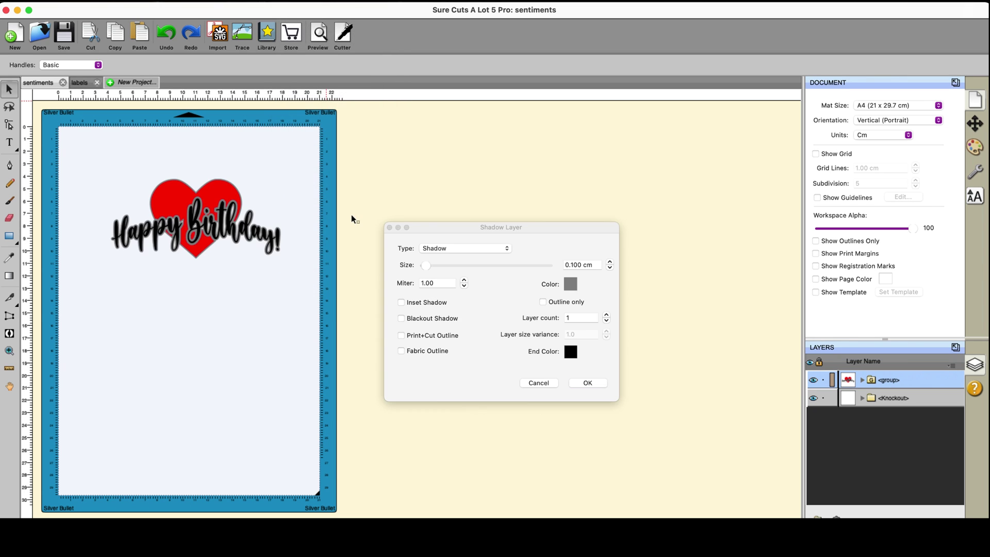
{"action": "left_click", "coordinate": [402, 336]}
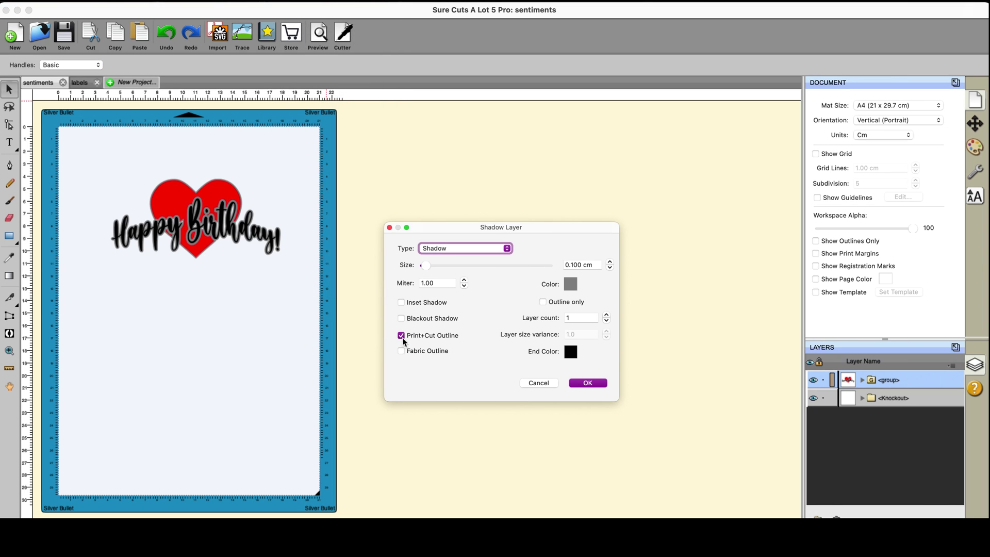
{"action": "left_click", "coordinate": [610, 262]}
{"action": "left_click", "coordinate": [611, 263]}
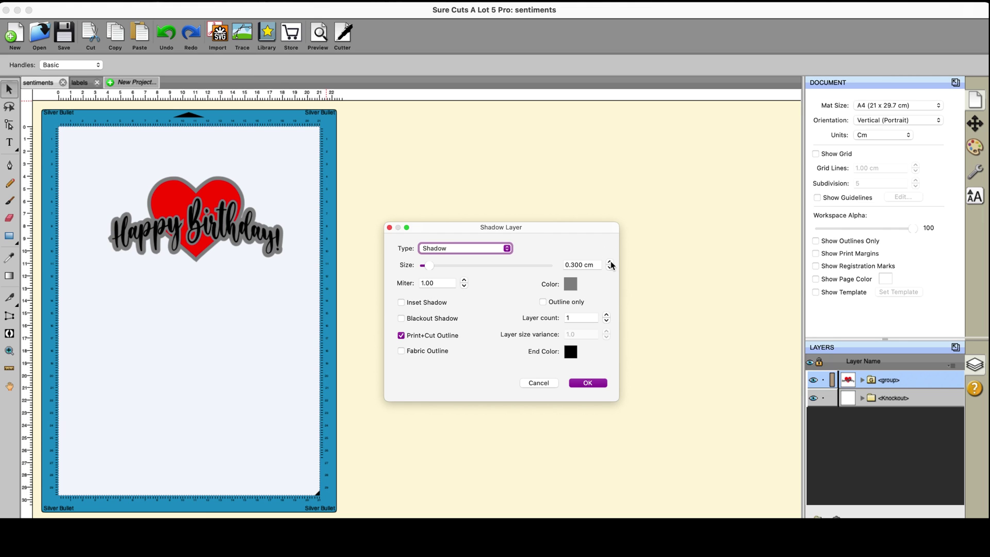
{"action": "left_click", "coordinate": [610, 262]}
{"action": "left_click", "coordinate": [610, 262]}
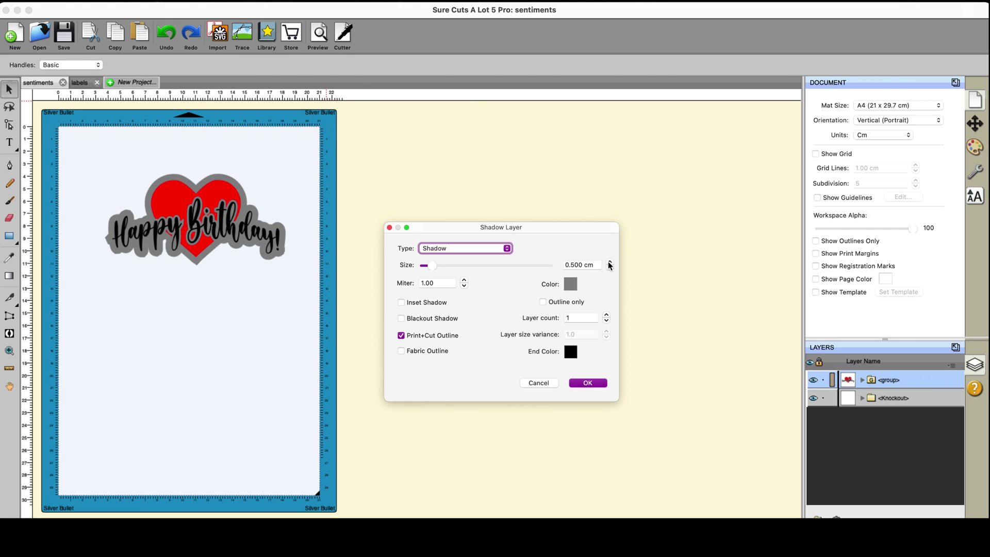
{"action": "left_click", "coordinate": [543, 302]}
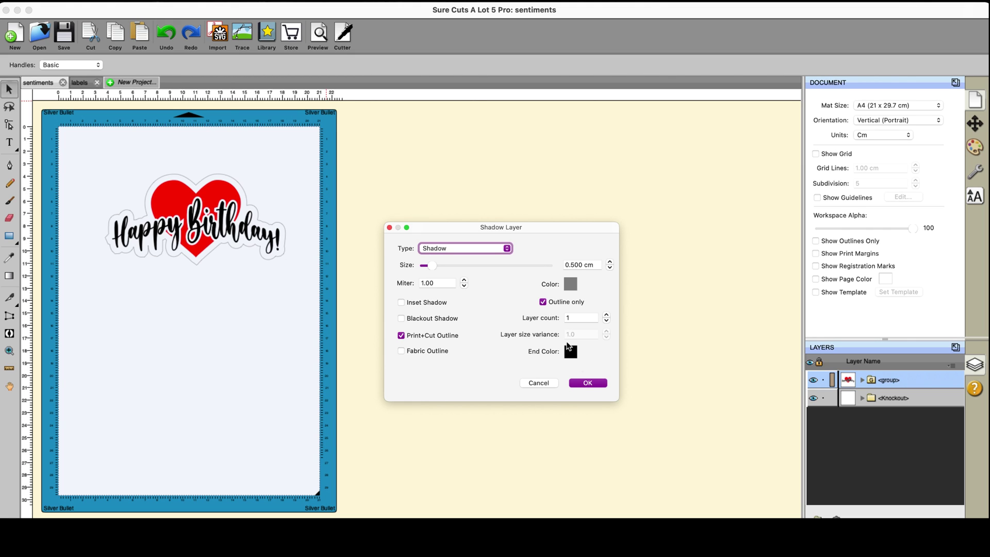
{"action": "left_click", "coordinate": [594, 384]}
{"action": "left_click", "coordinate": [209, 361]}
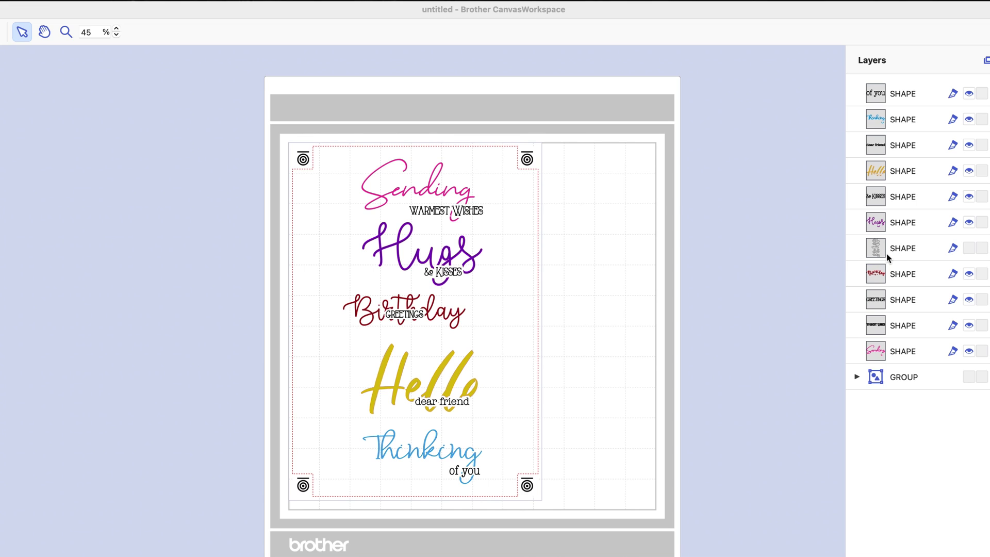
{"action": "left_click", "coordinate": [970, 249]}
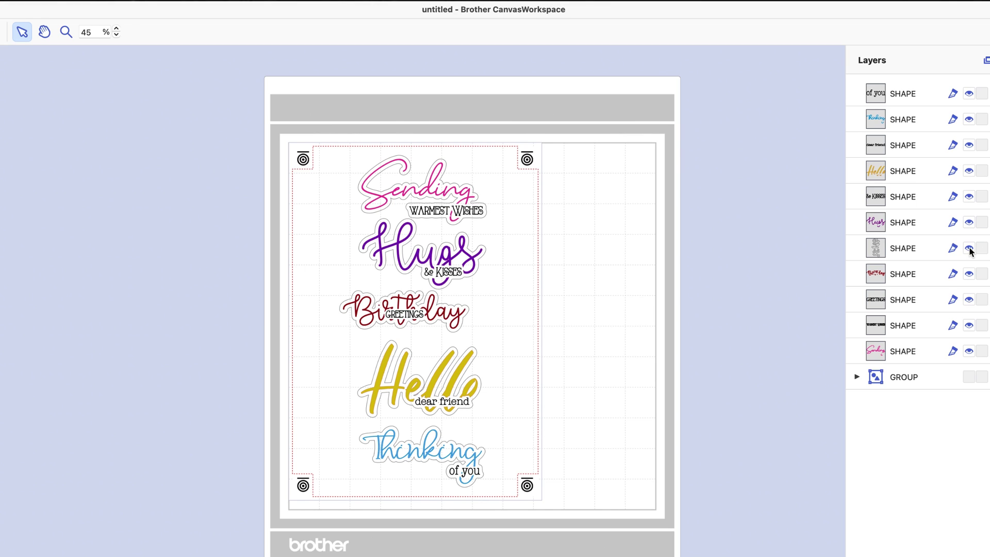
{"action": "left_click", "coordinate": [969, 249]}
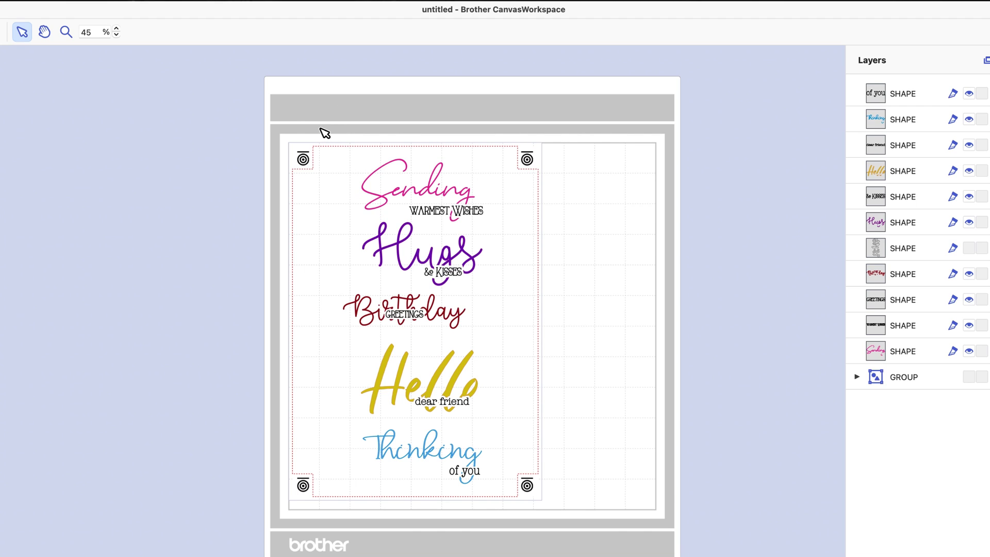
{"action": "left_click_drag", "start_coordinate": [313, 130], "coordinate": [508, 495]}
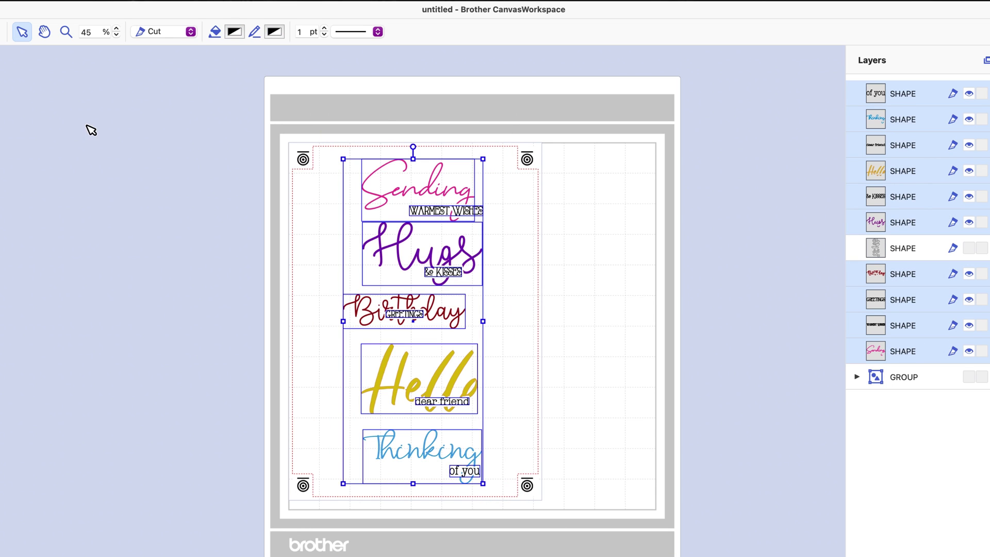
Change the selected sentiment lettering's operation from Cut to Draw, then deselect it
{"action": "left_click", "coordinate": [190, 35]}
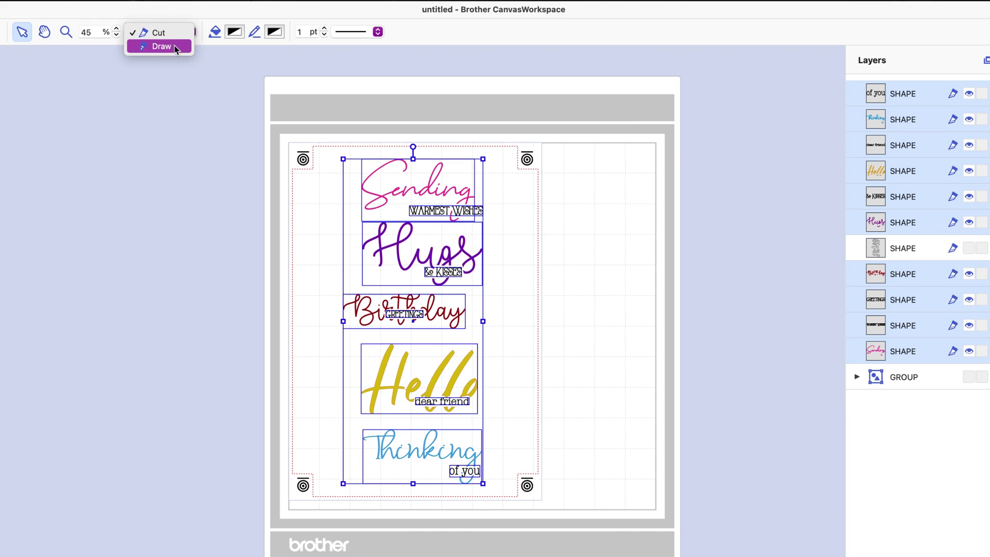
{"action": "left_click", "coordinate": [174, 46]}
{"action": "left_click", "coordinate": [748, 235]}
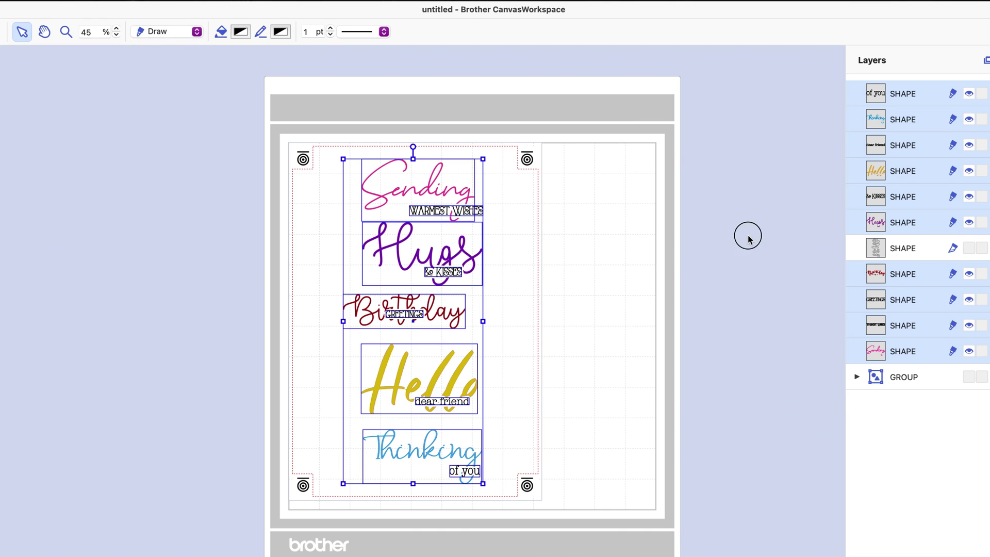